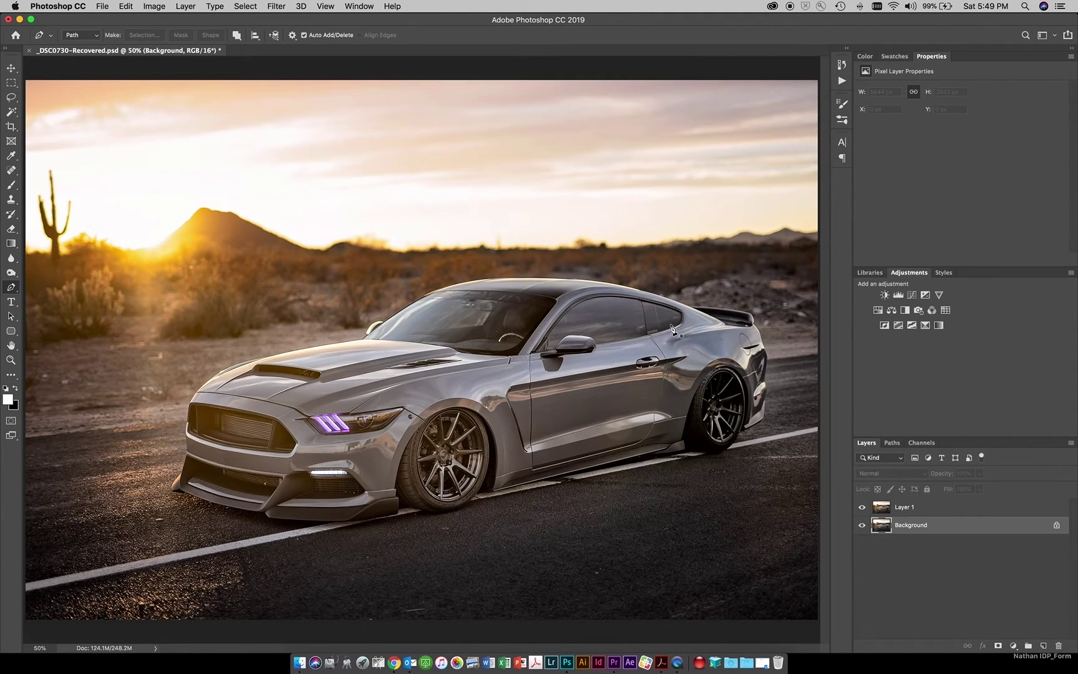
Step: On Layer 1, start a Pen path at the side window's lower front corner and trace its front and upper edges to the window divider
scroll(672, 328, "up", 6)
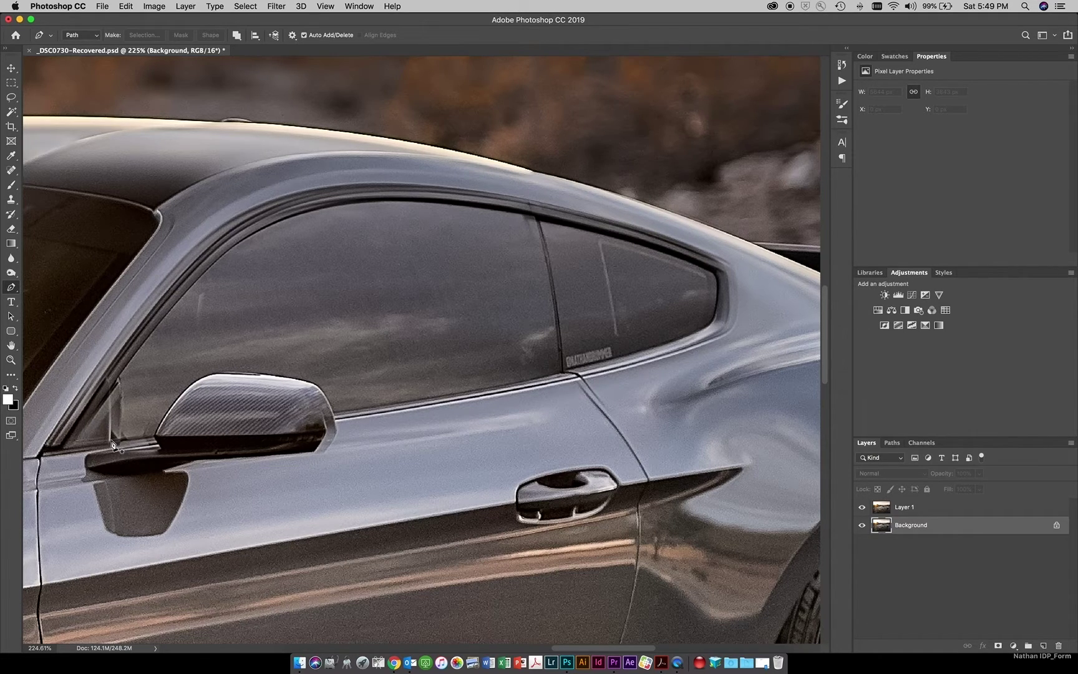
key("alt+bracketright")
scroll(114, 441, "left", 5)
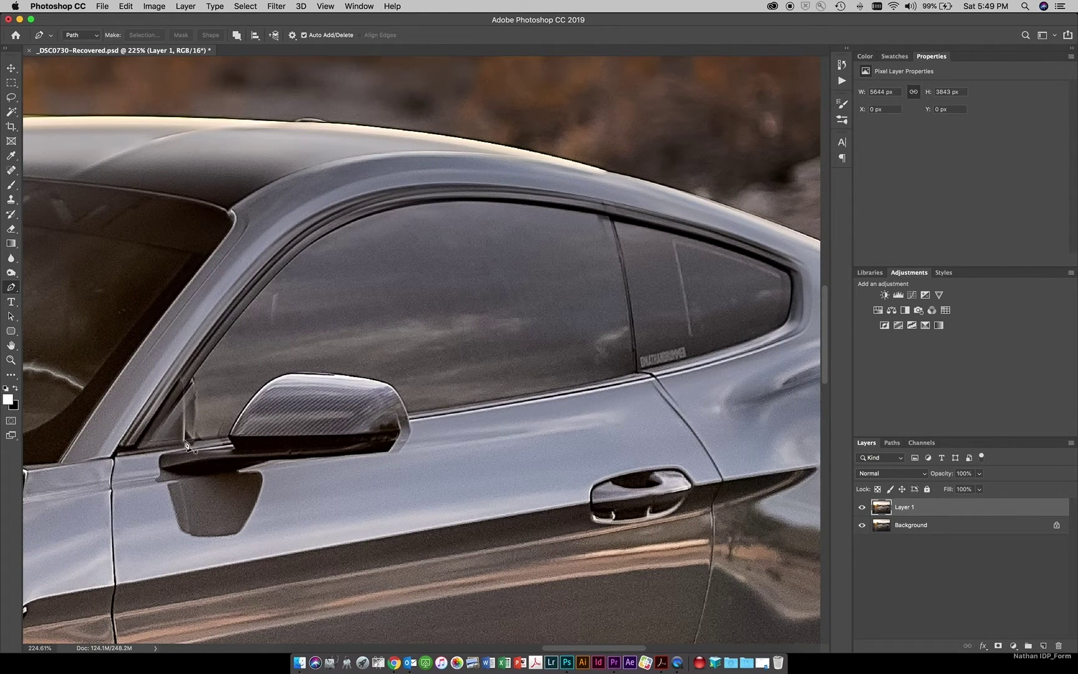
left_click_drag(185, 440, 185, 390)
scroll(200, 387, "left", 3)
scroll(199, 386, "down", 2)
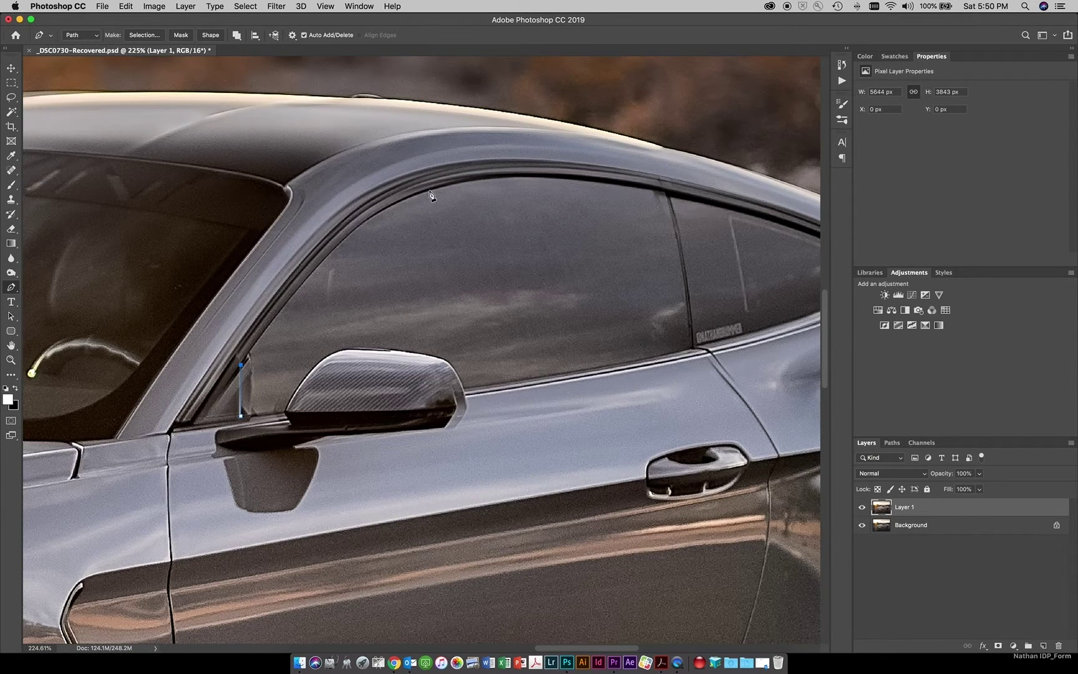
left_click_drag(418, 193, 510, 183)
left_click_drag(666, 193, 769, 224)
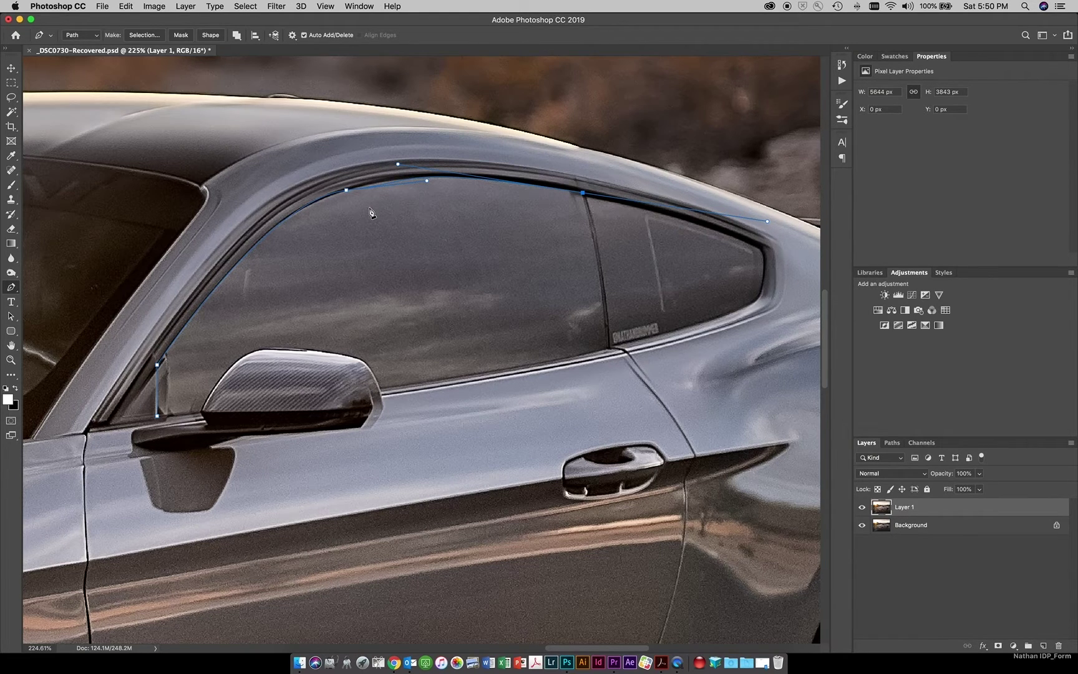
Step: Adjust the anchor and curve handles at the side window's upper front bend so the path follows the glass edge
mouse_move(347, 191)
left_mouse_down()
mouse_move(343, 171)
mouse_move(348, 197)
left_mouse_up()
left_click_drag(427, 184, 369, 184)
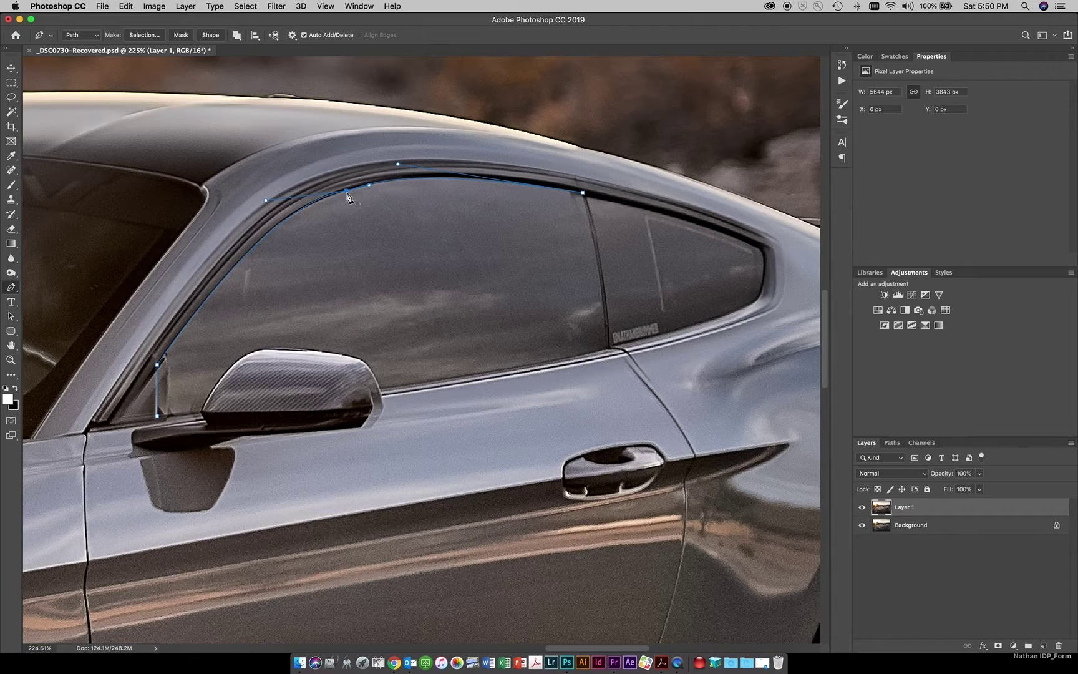
left_click_drag(347, 196, 342, 198)
left_click_drag(260, 205, 267, 206)
Step: Continue the path around the rear quarter window to the base of the divider, shortening the handle at the divider's upper end
left_click_drag(690, 220, 702, 224)
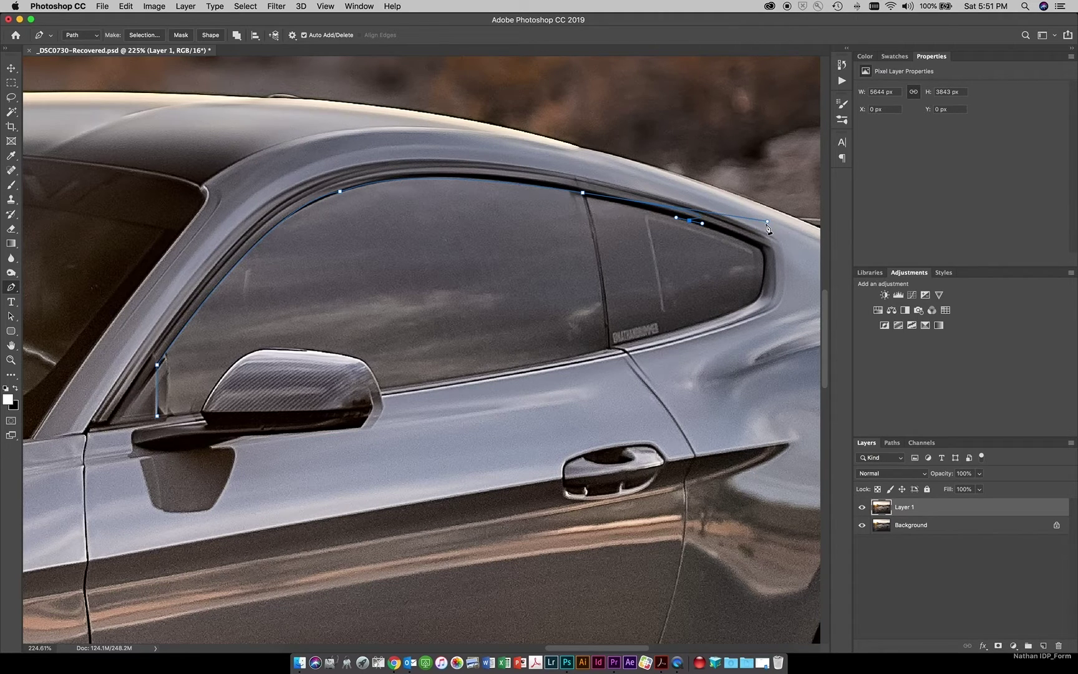
left_click_drag(766, 222, 659, 212)
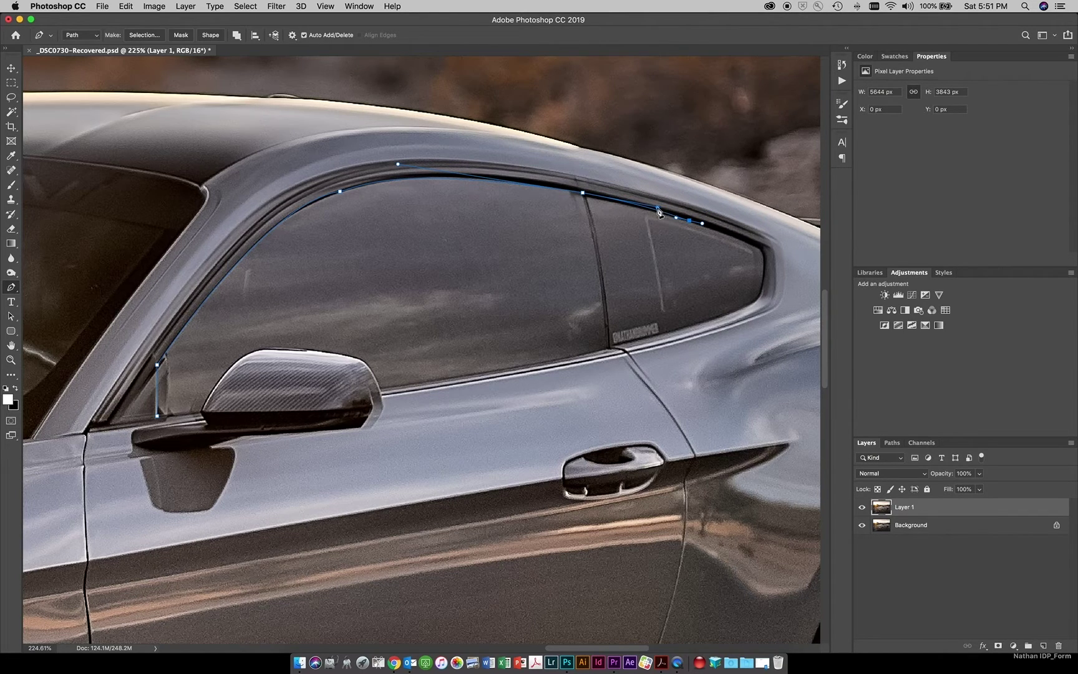
left_click(761, 249)
left_click_drag(759, 302, 750, 312)
left_click_drag(758, 304, 745, 306)
key("super+z")
left_click_drag(607, 348, 552, 360)
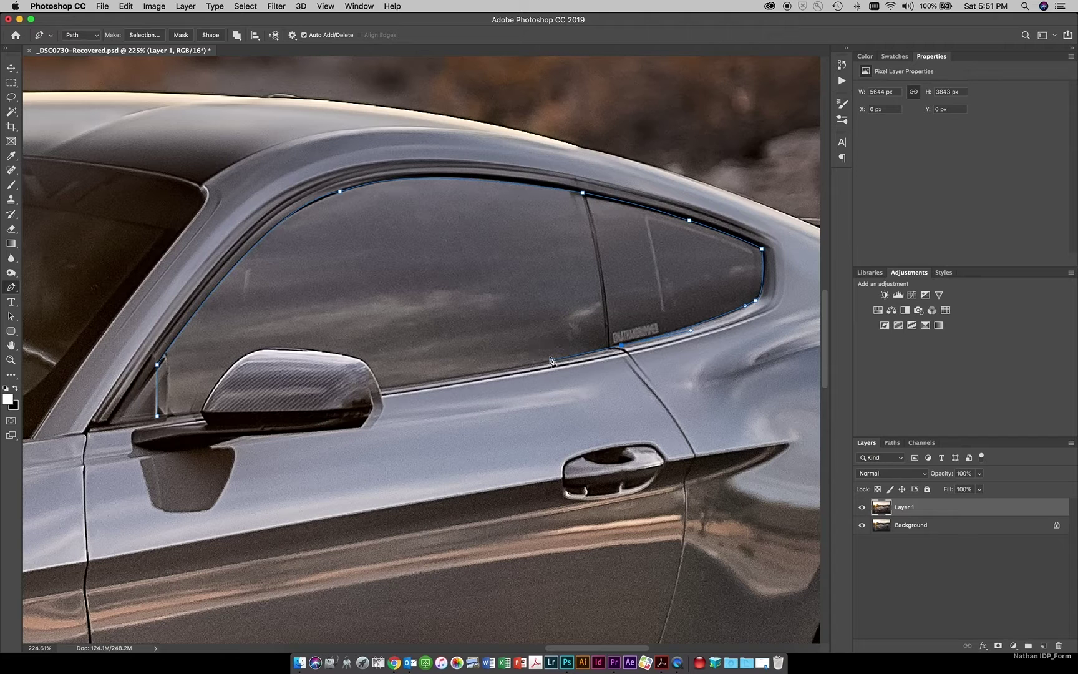
Step: Trace the side window's lower edge and around the mirror's upper outline, and close the path at its starting anchor
left_click(381, 389)
left_click(363, 363)
key("super+z")
left_click(620, 345)
left_click(381, 390)
left_click(358, 358)
left_click_drag(360, 361, 345, 358)
left_click(267, 348)
left_click_drag(222, 377, 204, 408)
left_click(201, 413)
left_click(157, 416)
left_click(892, 443)
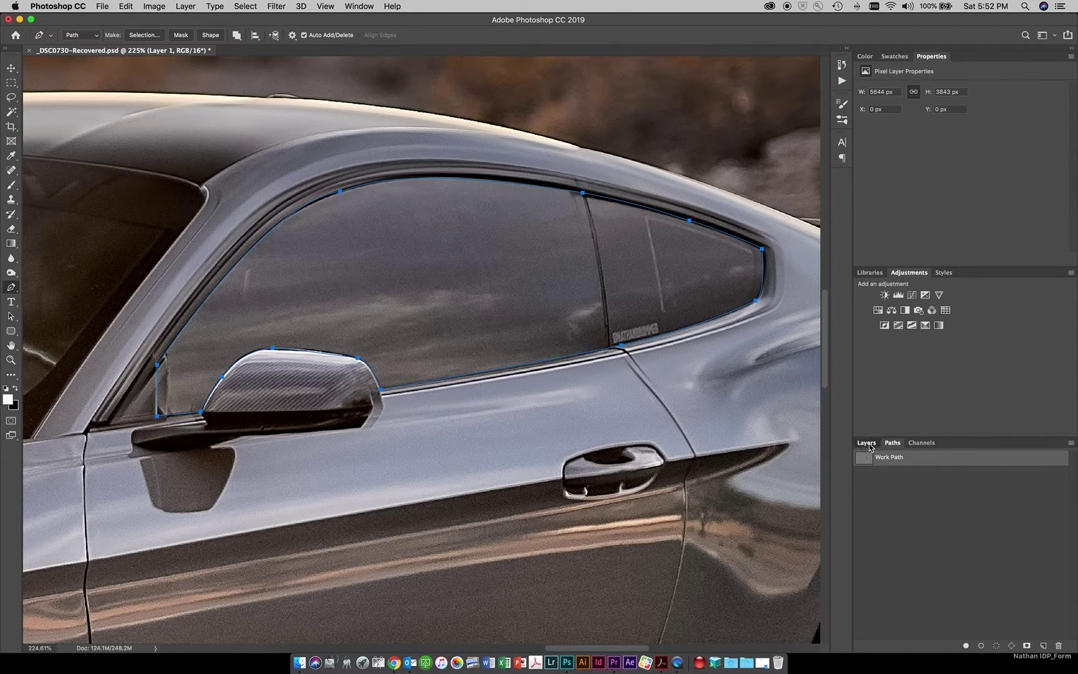
left_click(866, 442)
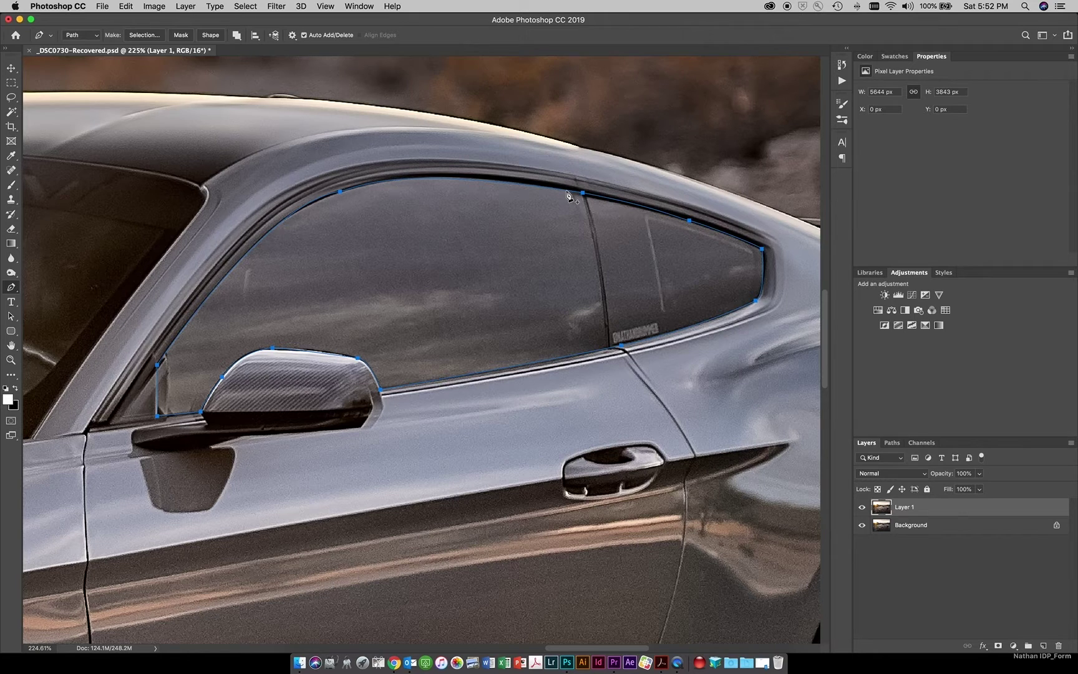
Step: Make a selection from the window path with a feather radius of 1 pixel and copy it to a new layer
right_click(568, 195)
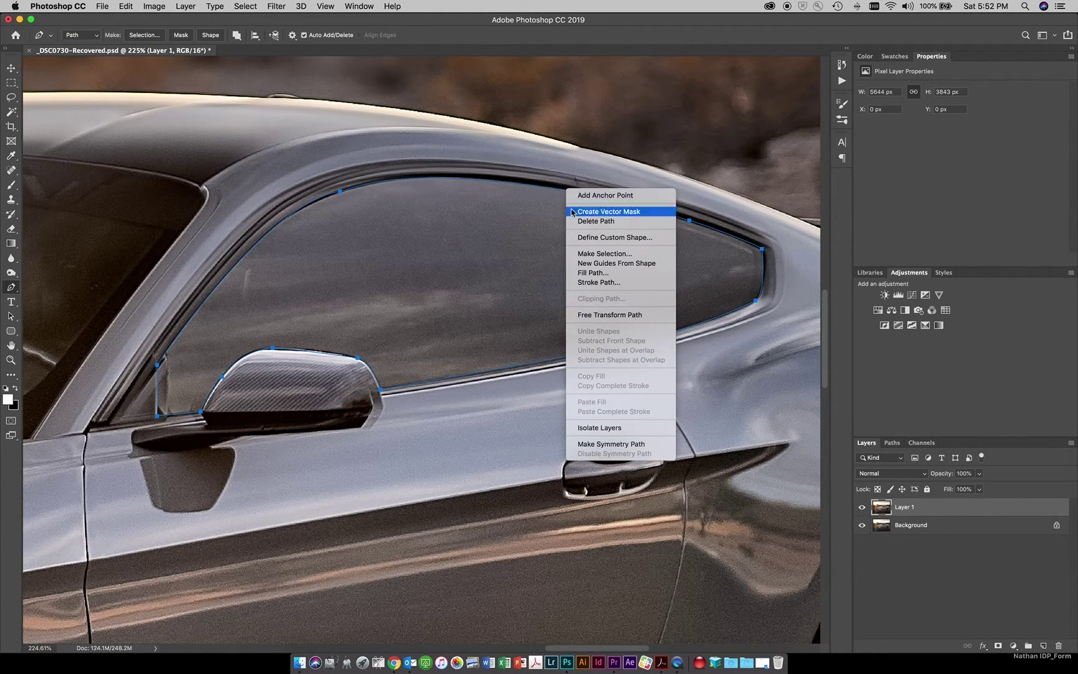
left_click(593, 255)
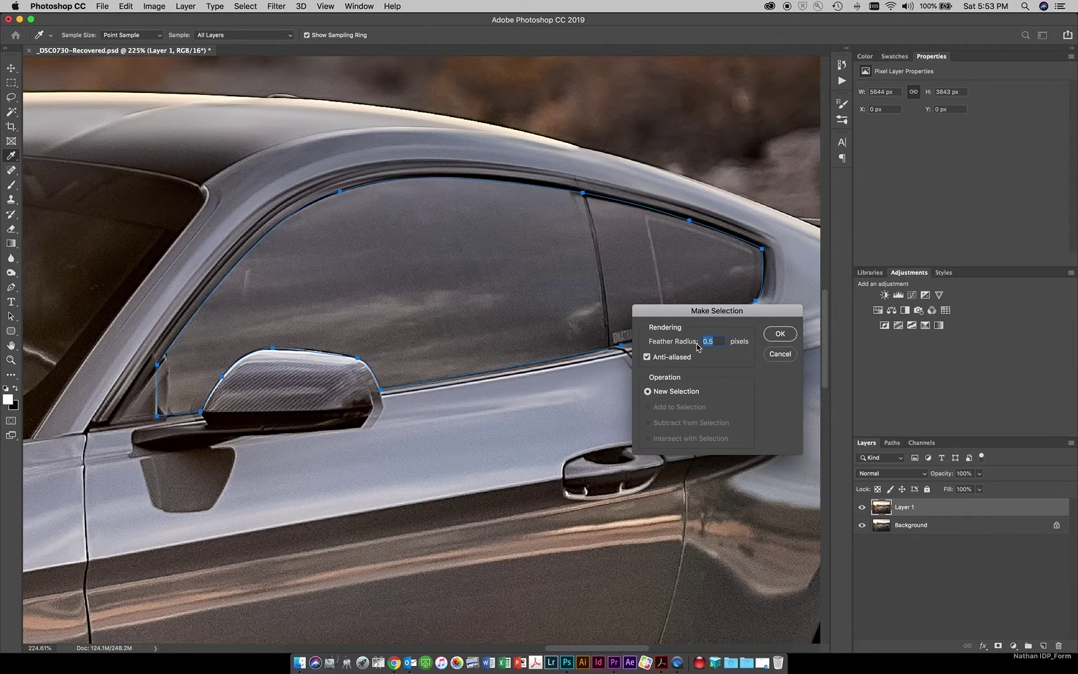
type("1")
left_click(778, 335)
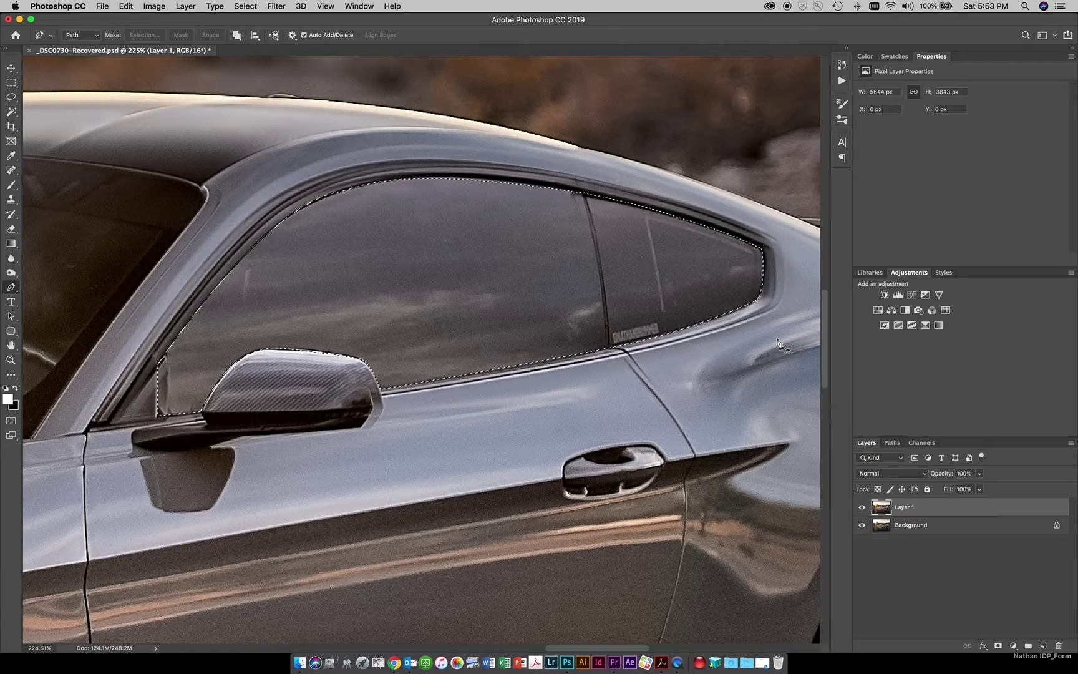
key("ctrl+j")
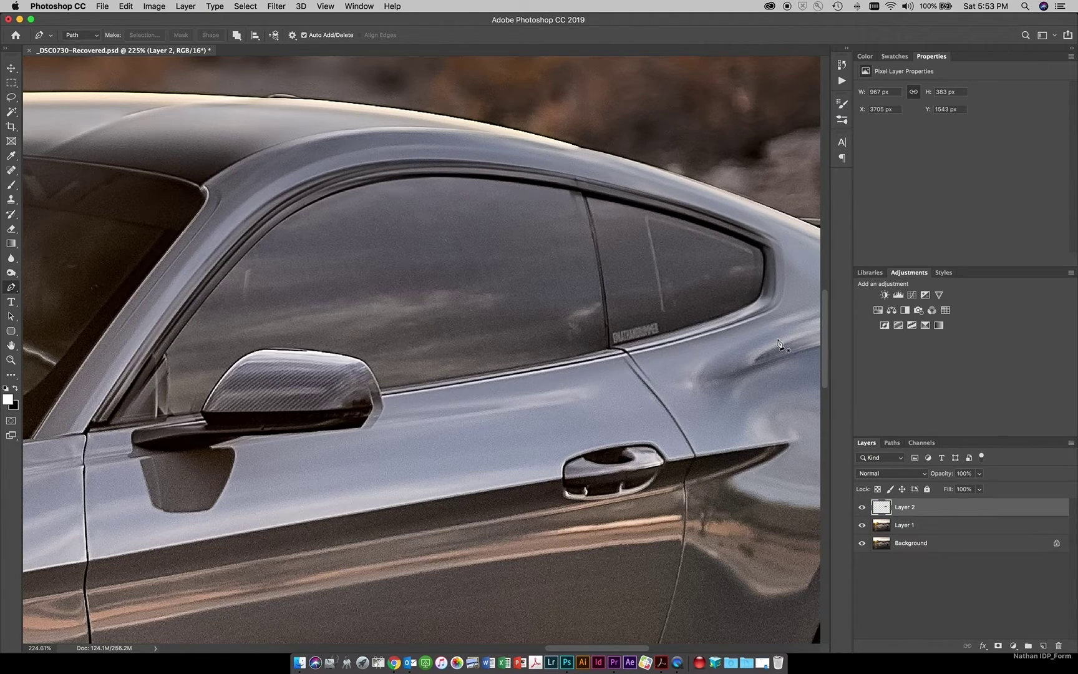
Step: Isolate the copied window layer, examine its feathered edge up close, and show the other layers again
left_click(879, 512, "ctrl")
left_click(861, 507, "alt")
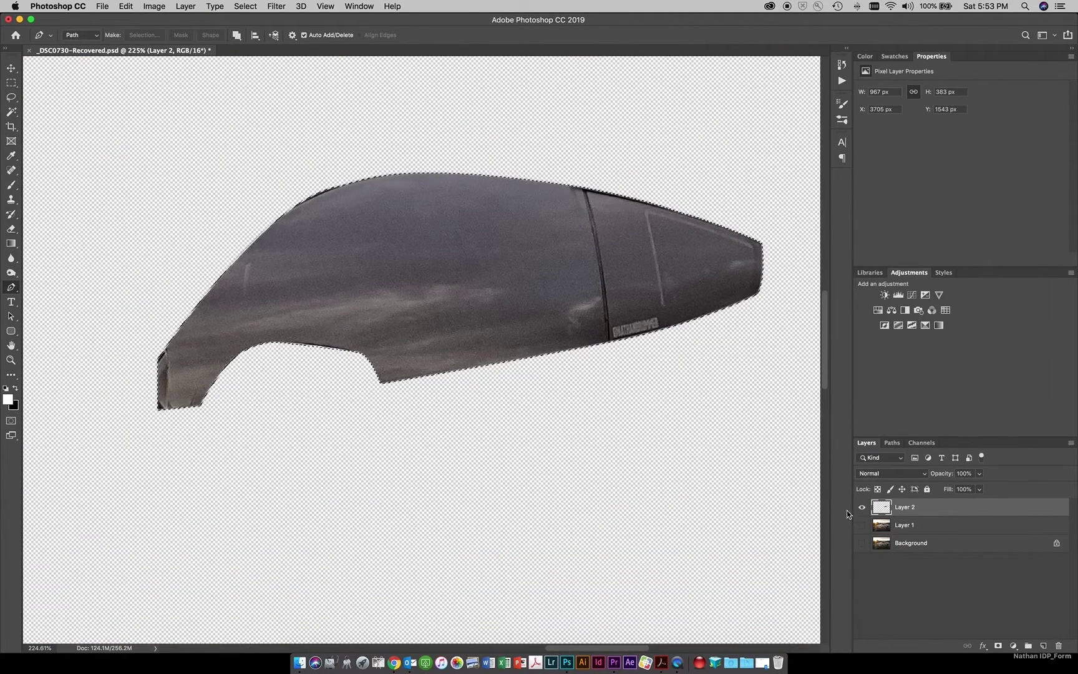
key("super+d")
scroll(353, 186, "up", 5)
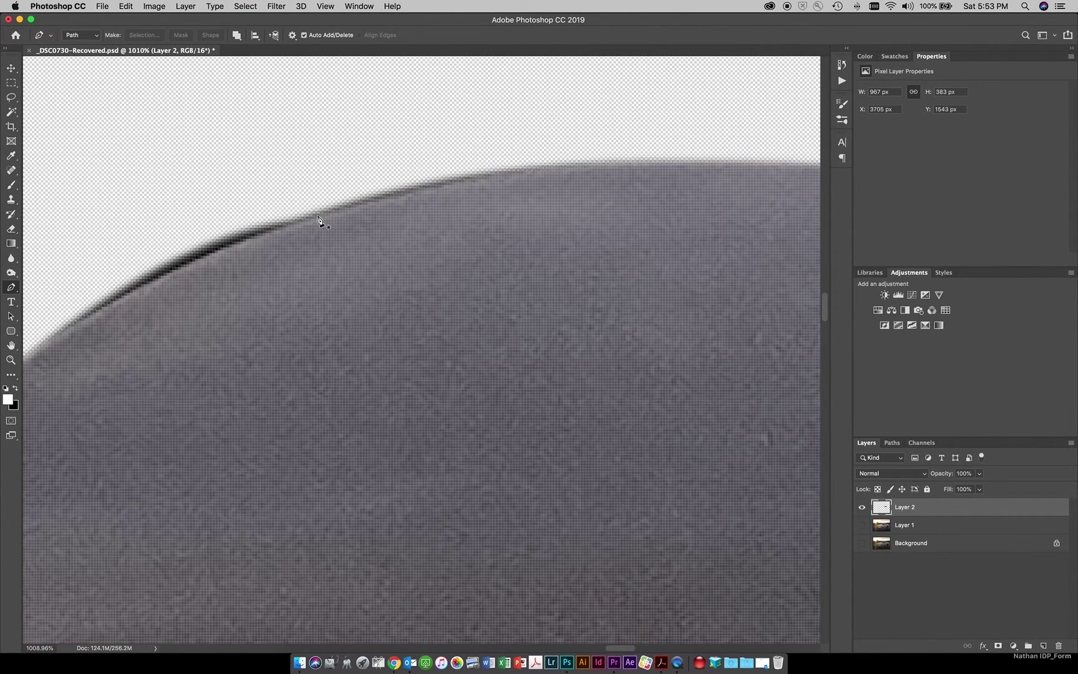
scroll(315, 223, "down", 3)
scroll(315, 224, "down", 3)
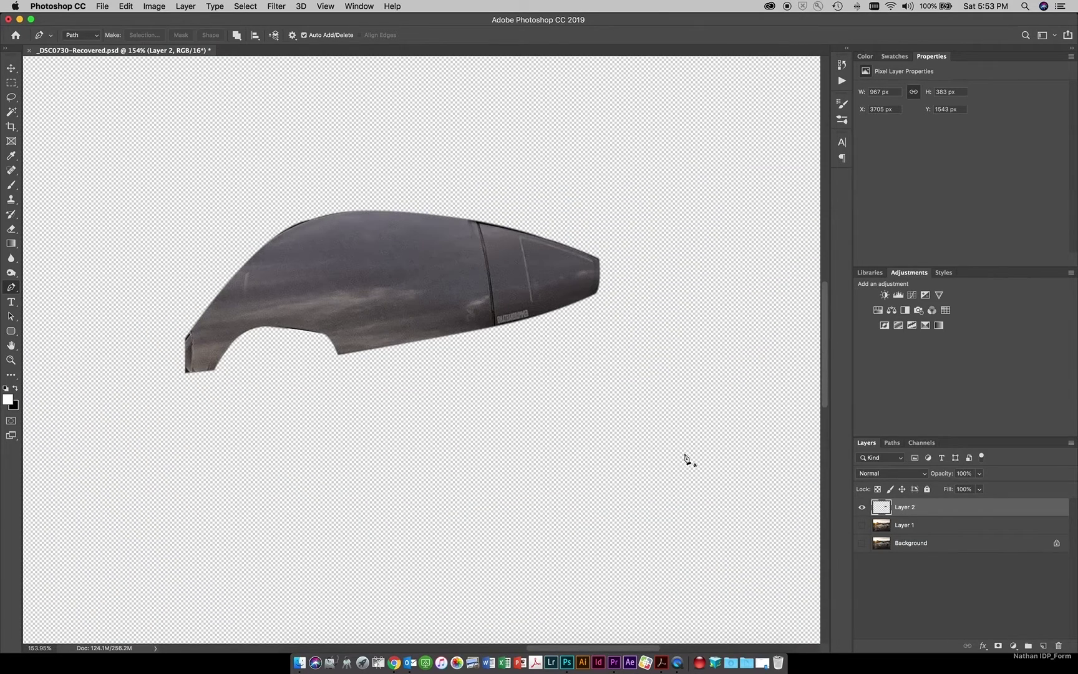
left_click_drag(865, 530, 861, 544)
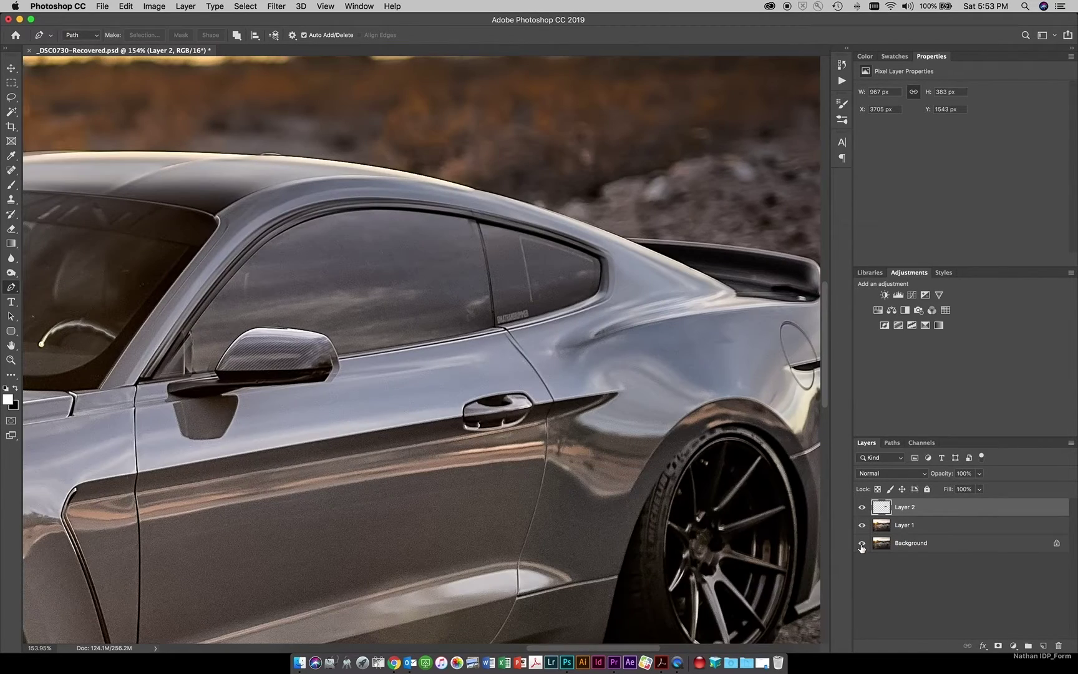
Step: Undo the window layer copy and the feathered selection back to the closed window path
key("super+z")
key("super+z")
key("super+z")
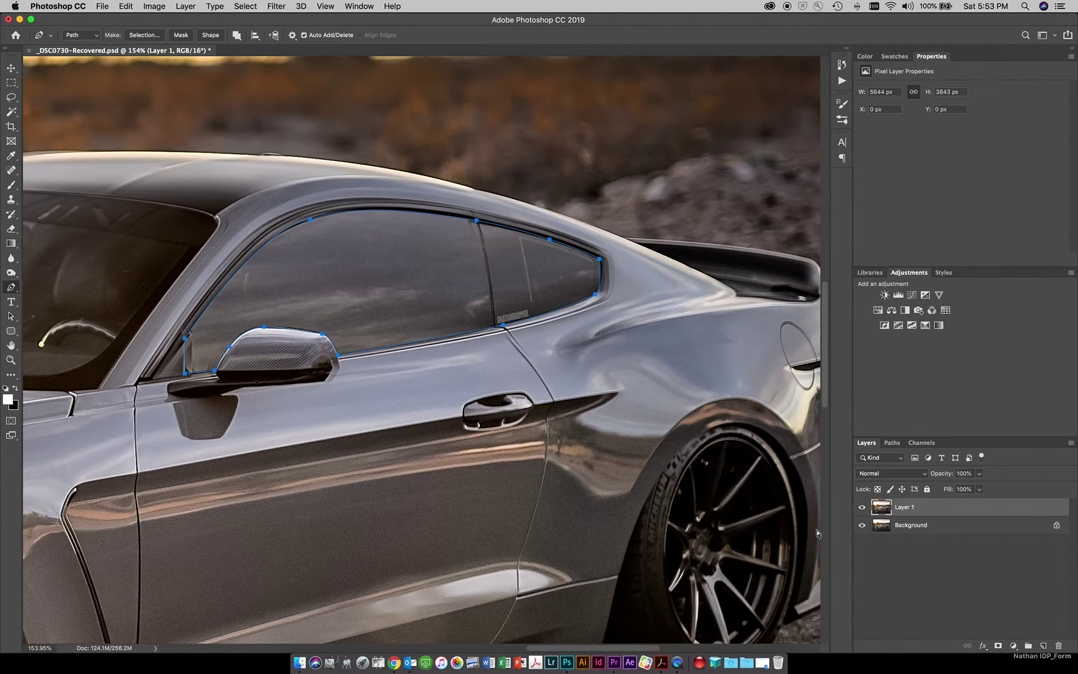
Step: Make a selection from the window path with a feather radius of 0 pixels and copy it to a new layer
right_click(424, 210)
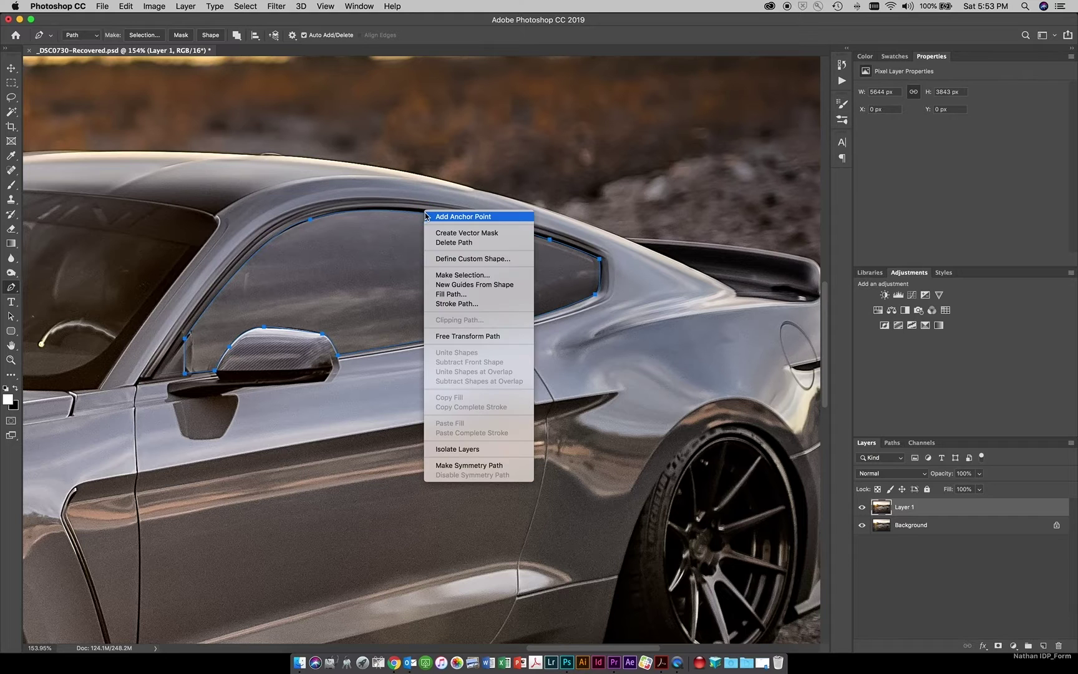
left_click(456, 275)
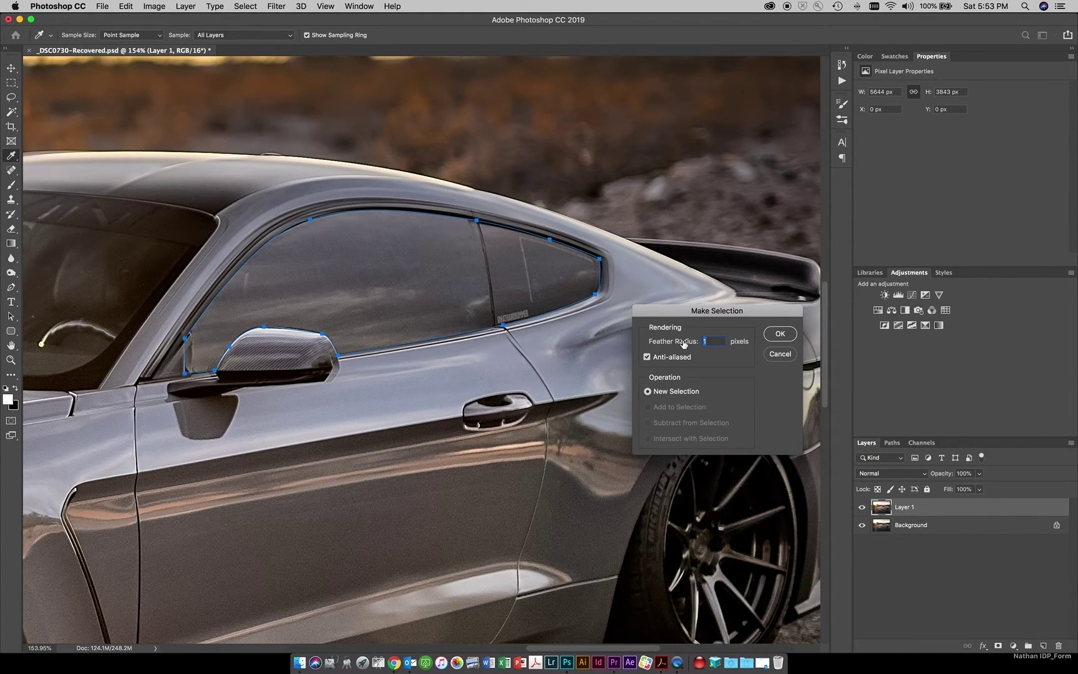
type("0")
left_click(779, 335)
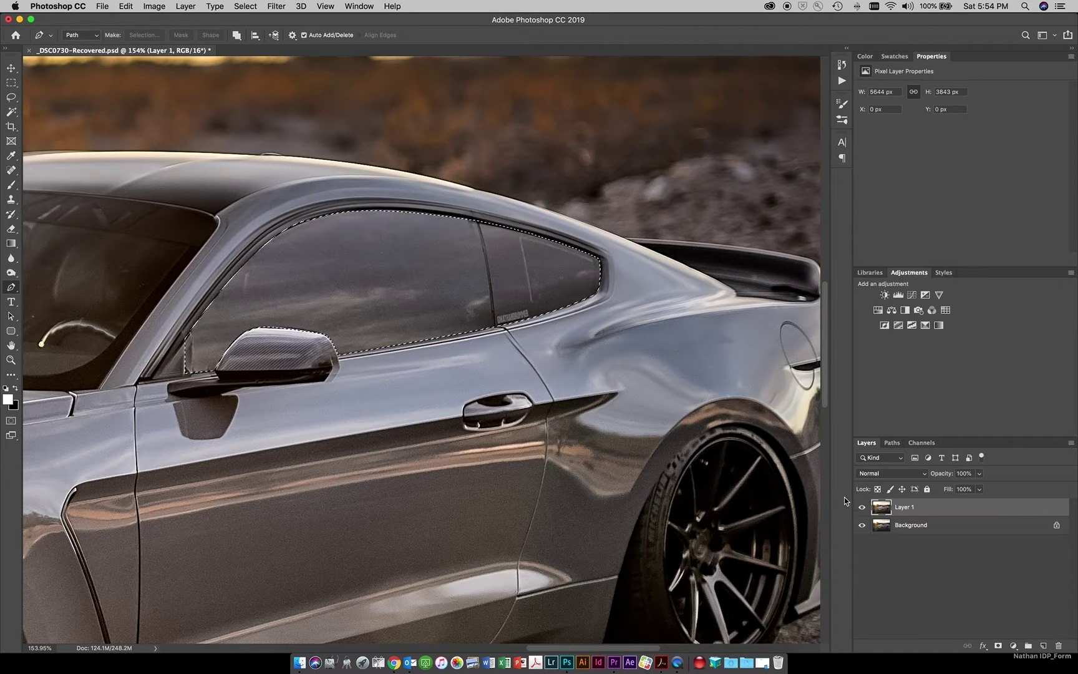
key("super+j")
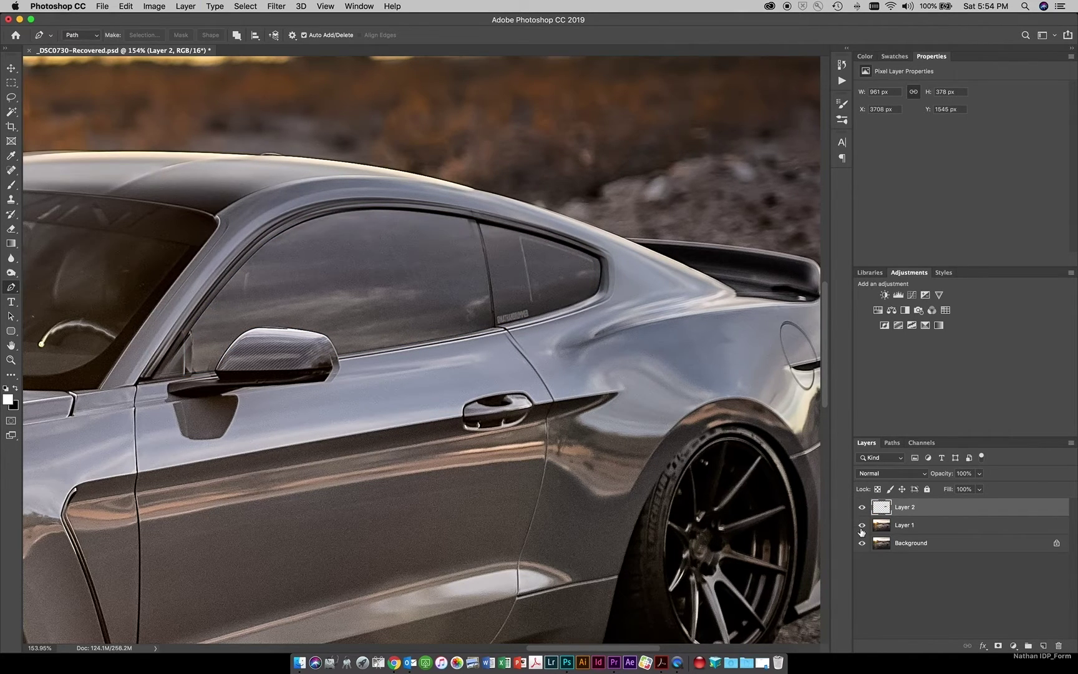
Step: Isolate the new window layer, examine its unfeathered edge, and show Layer 1 and the background again
left_click_drag(861, 526, 861, 543)
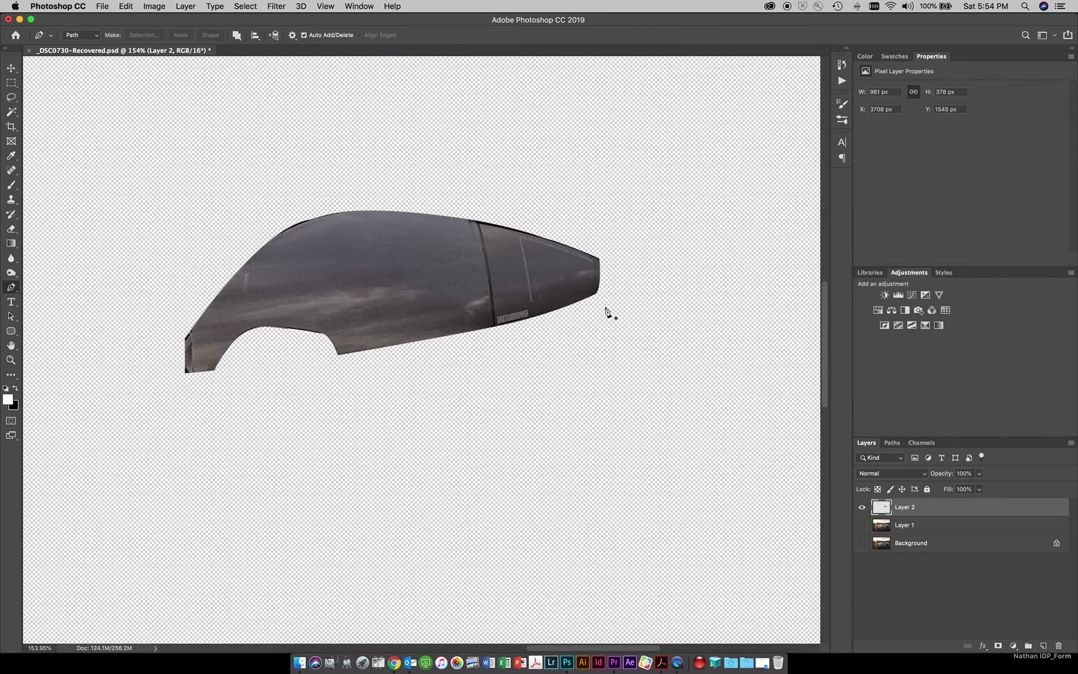
scroll(475, 338, "up", 5)
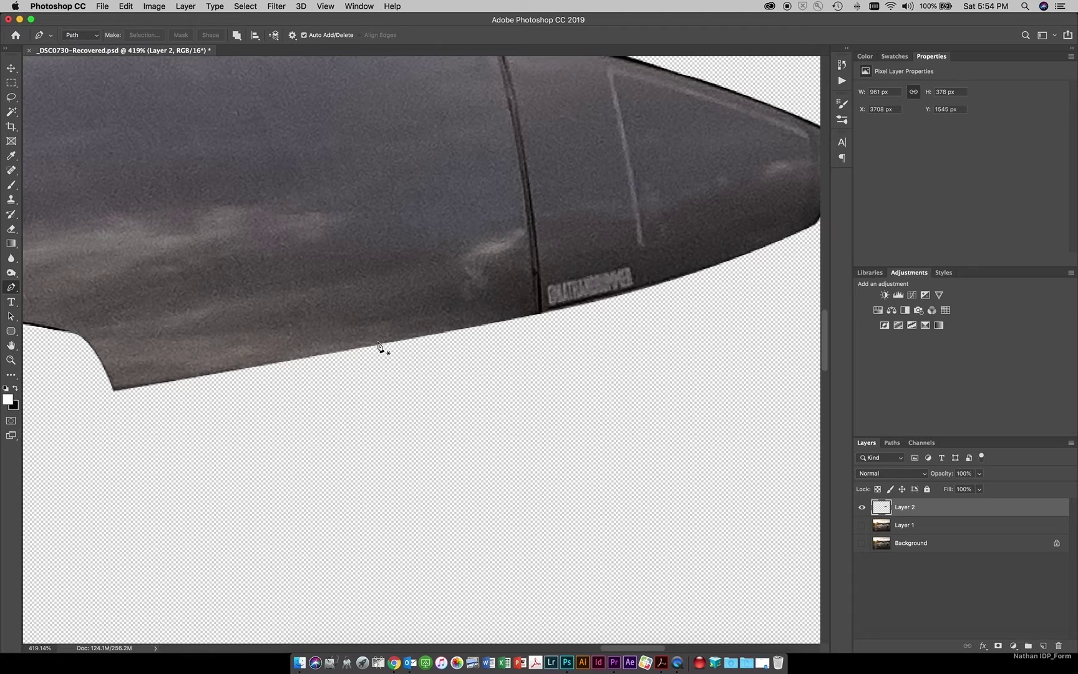
scroll(379, 344, "down", 5)
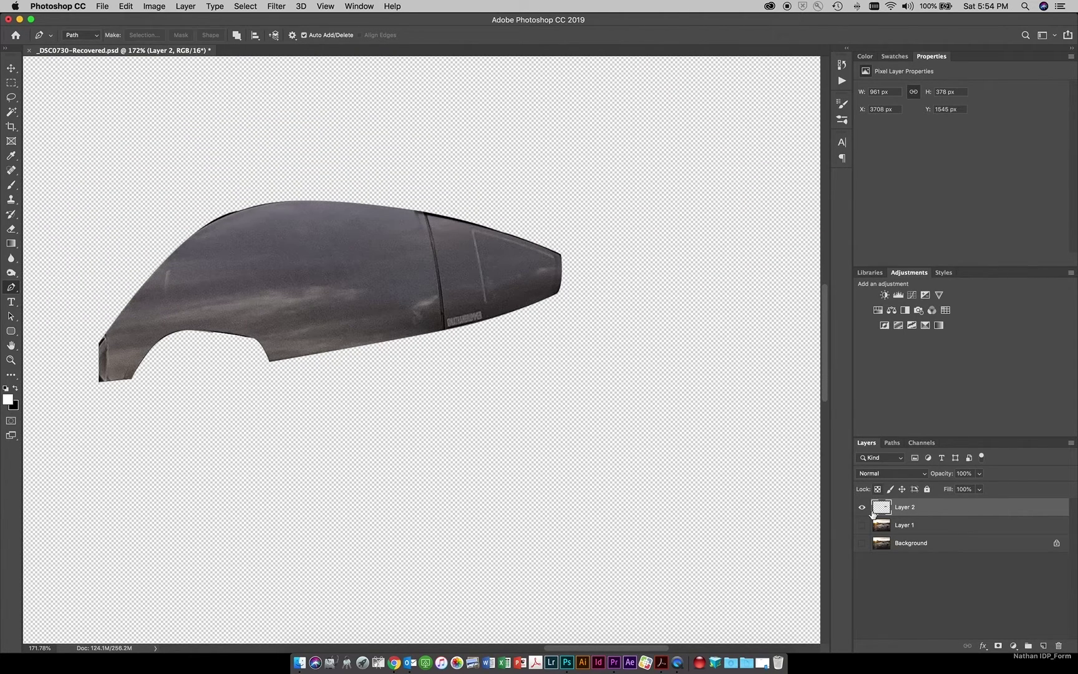
left_click_drag(861, 525, 861, 547)
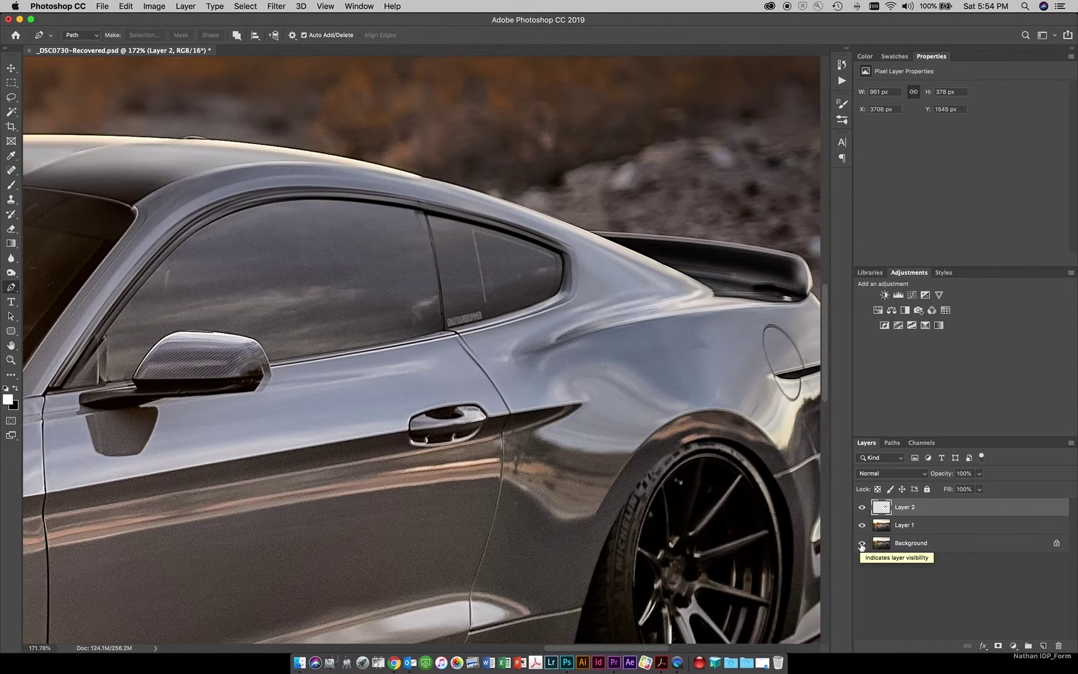
Step: Examine the car's edges around the spoiler, rear fender, hood and front bumper, and return to an overall view
scroll(890, 458, "right", 3)
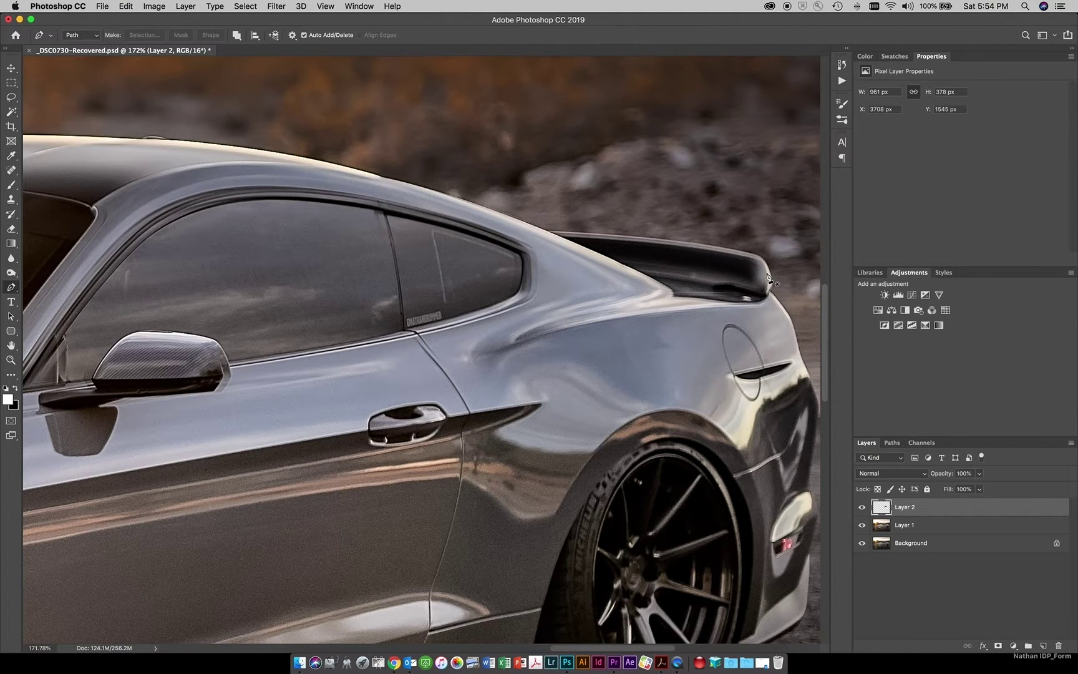
scroll(769, 279, "right", 3)
scroll(768, 279, "right", 1)
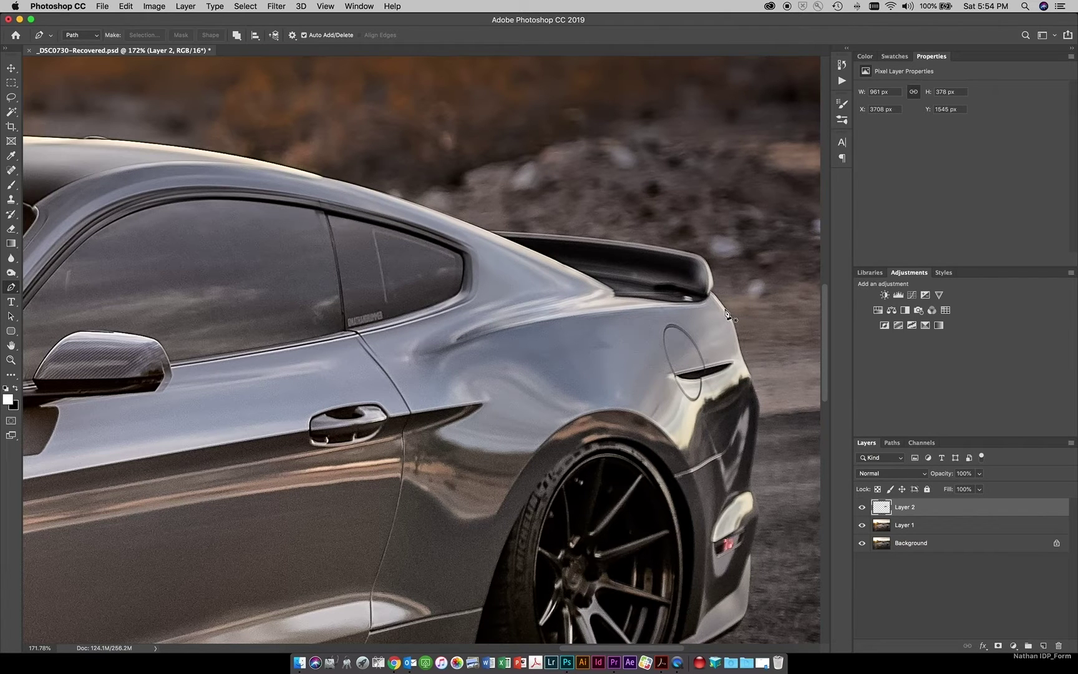
scroll(726, 314, "left", 2)
scroll(726, 314, "left", 15)
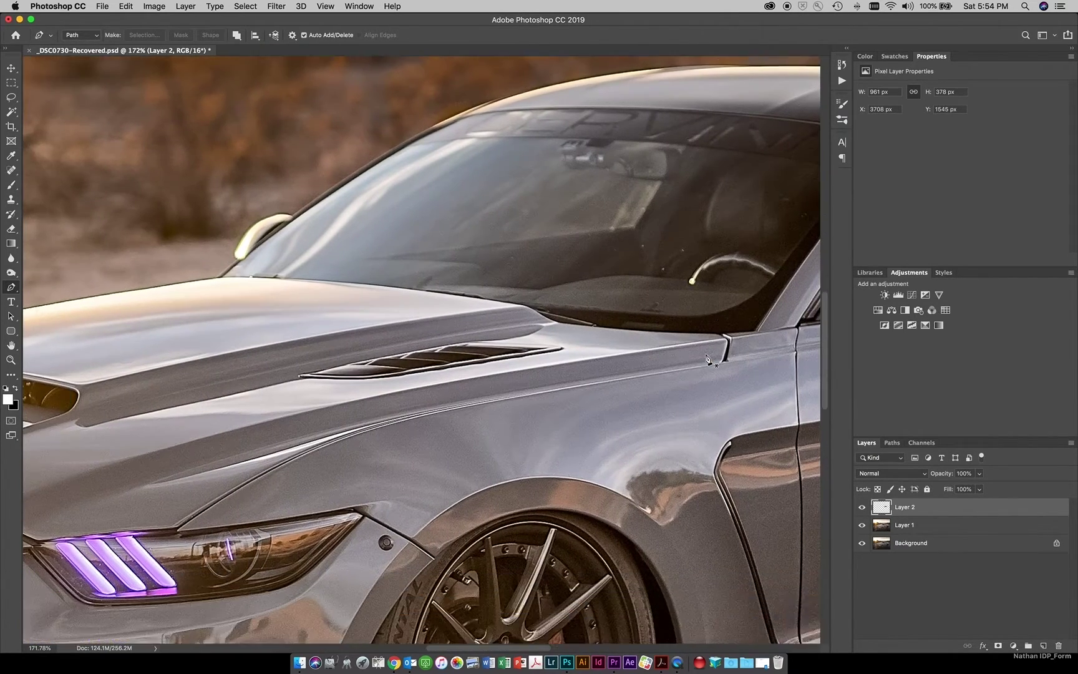
scroll(708, 359, "down", 6)
scroll(708, 359, "left", 4)
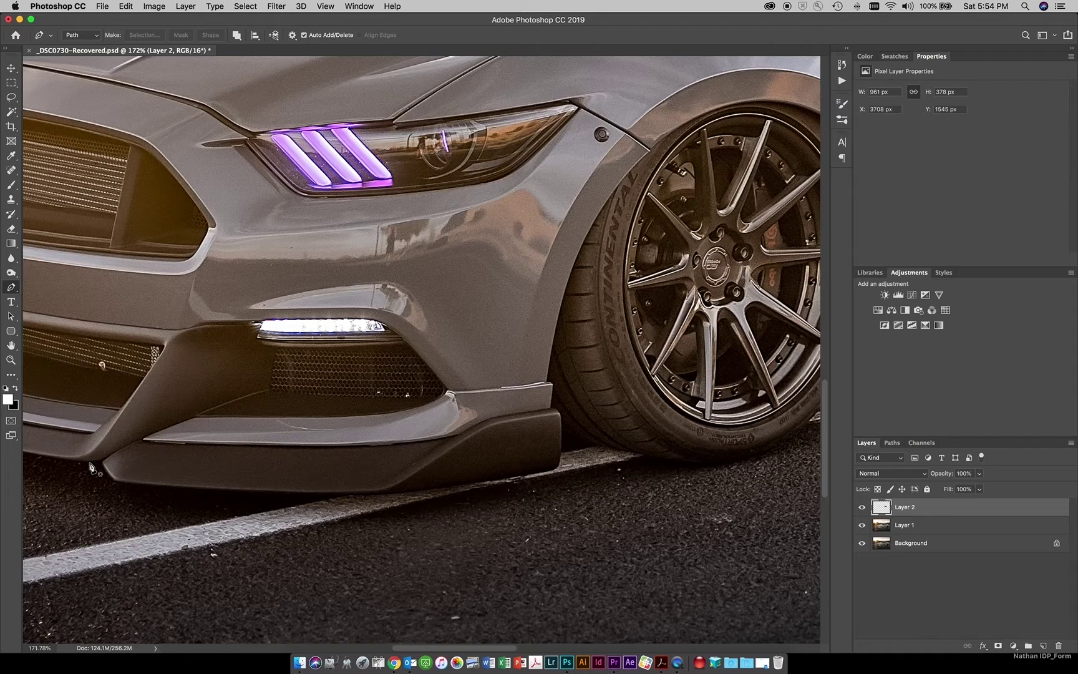
key("super+0")
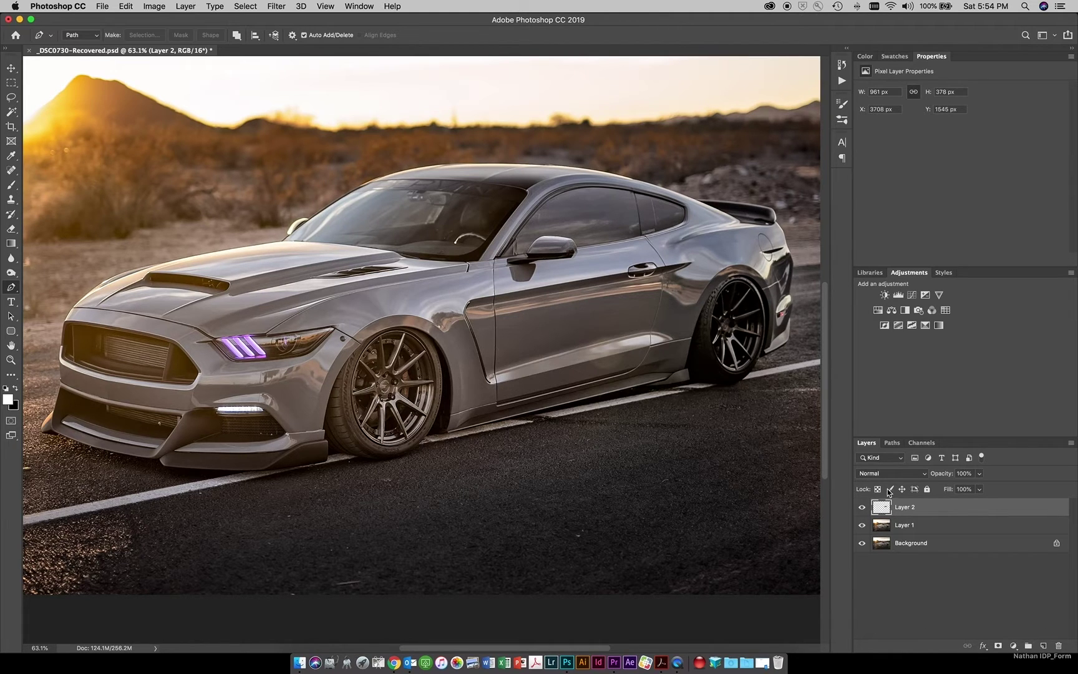
Step: Set the window layer's blend mode to Multiply and compare the darkened glass with the layer hidden and shown
left_click(924, 477)
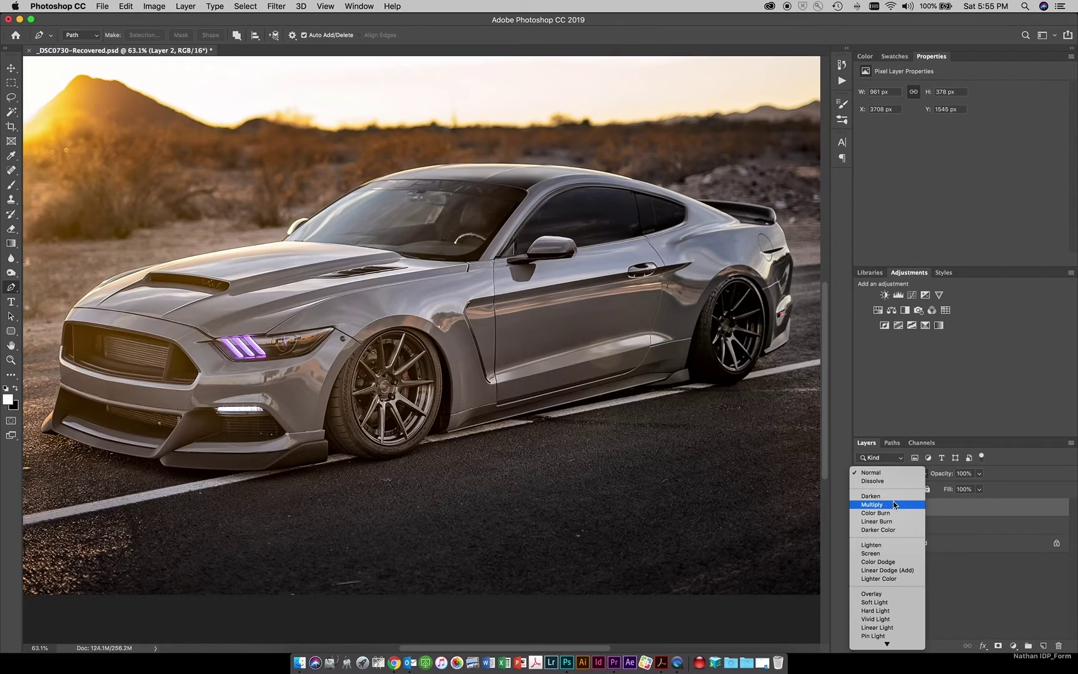
left_click(894, 504)
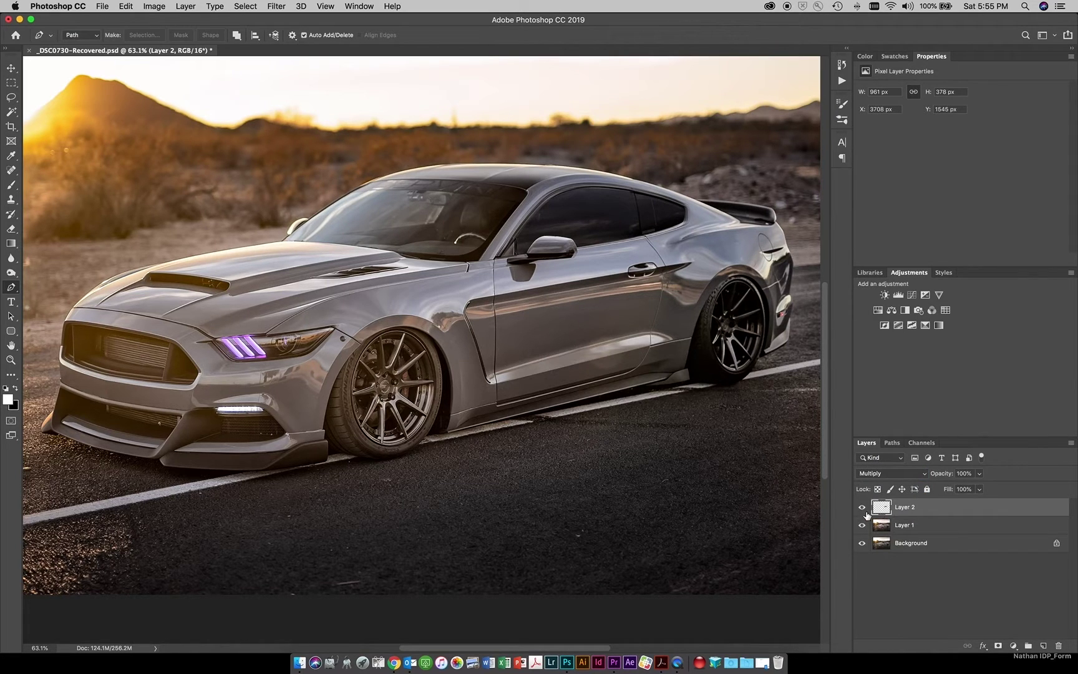
left_click(863, 512)
left_click(862, 508)
left_click(863, 509)
left_click(863, 508)
scroll(314, 235, "up", 3)
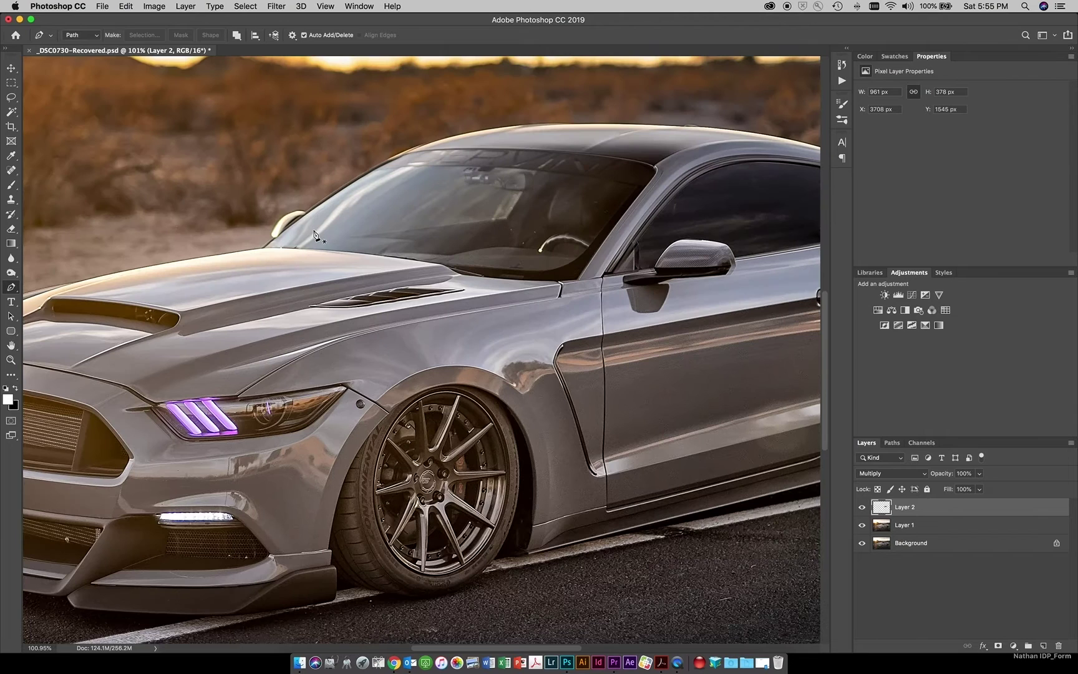
Step: Trace the windshield's upper edge and the near pillar down to the glass's lower corner with the Pen tool
scroll(314, 235, "up", 4)
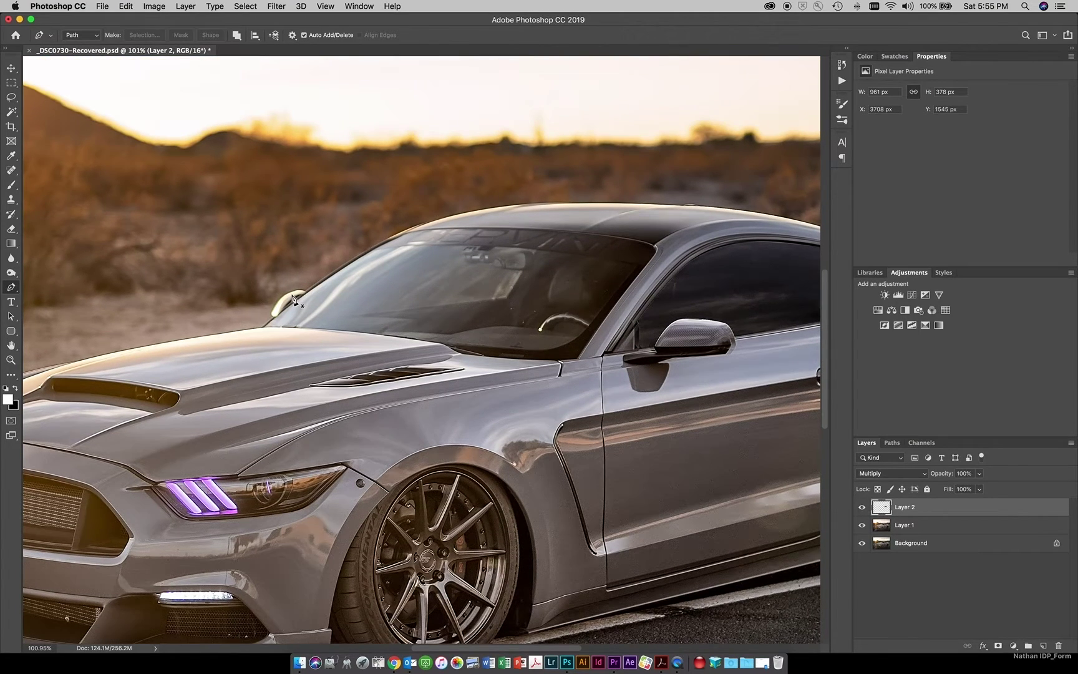
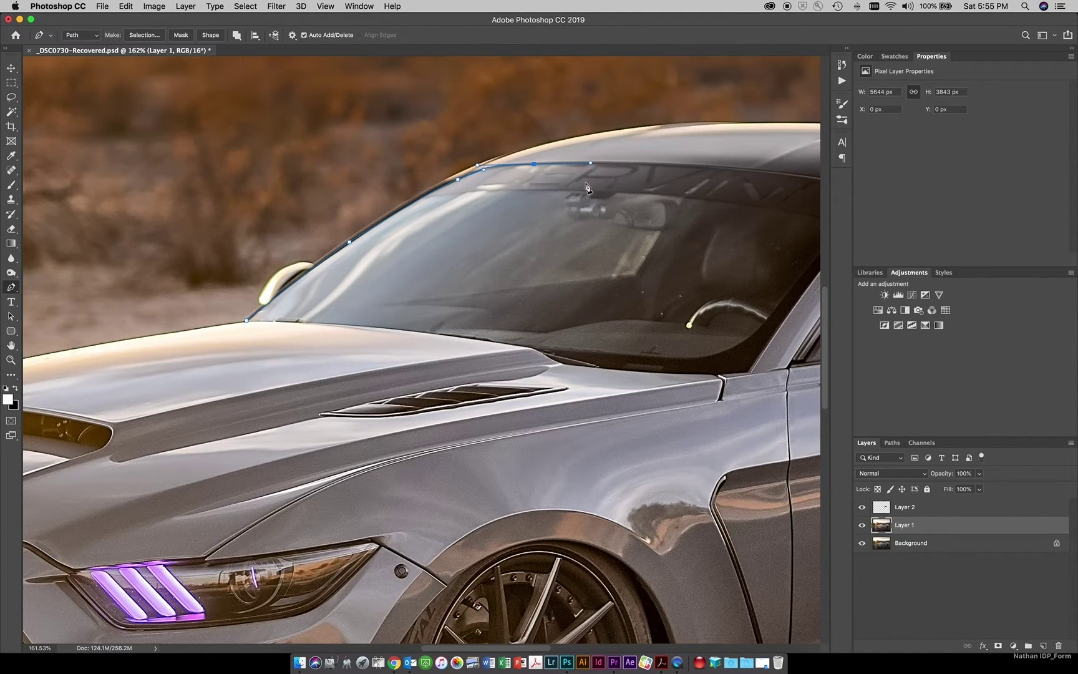
scroll(587, 187, "right", 5)
left_click(572, 167)
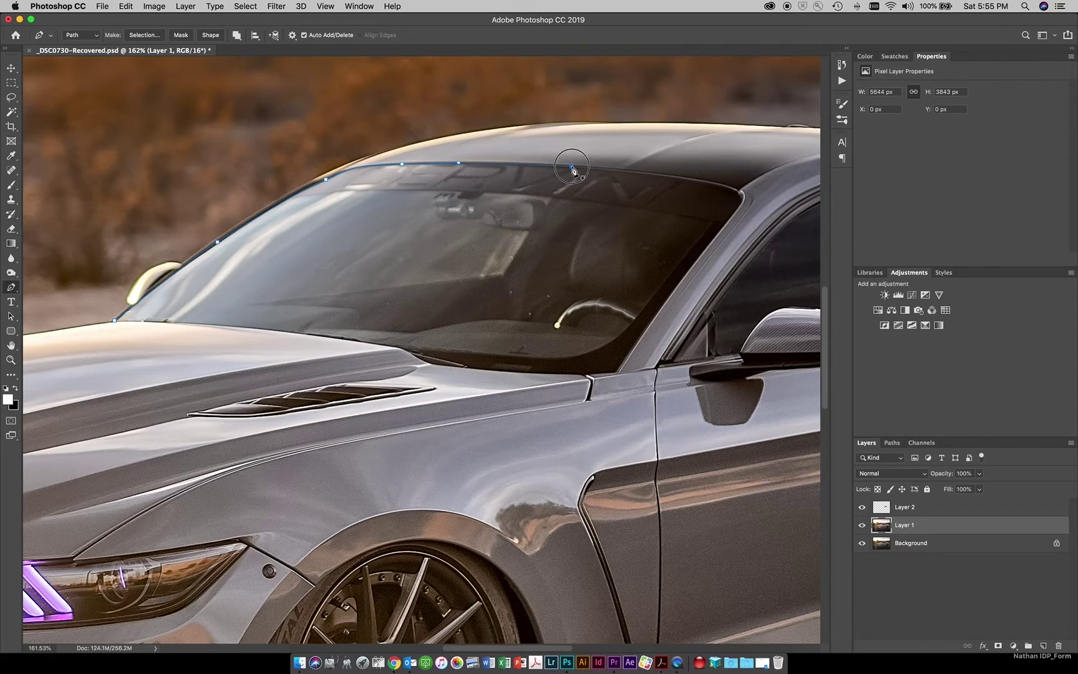
left_click(606, 167)
left_click_drag(701, 181, 725, 189)
left_click_drag(732, 216, 735, 220)
left_click_drag(668, 300, 662, 305)
left_click(617, 373)
Step: Continue the path along the windshield's lower edge above the hood and close it at the starting anchor
left_click_drag(517, 372, 477, 367)
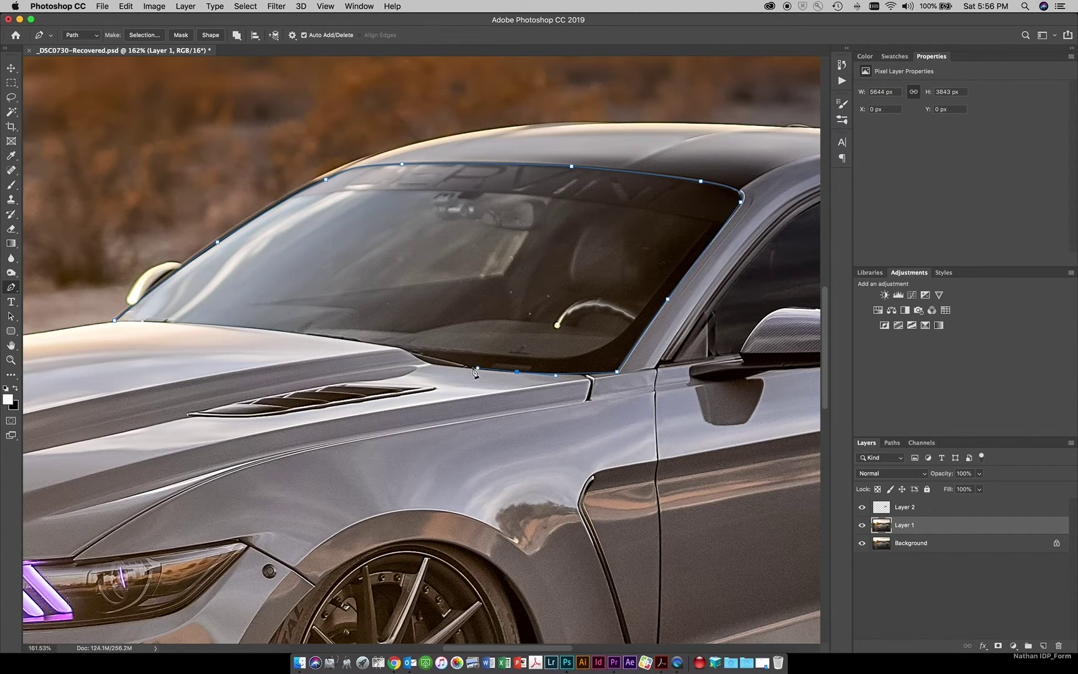
left_click(466, 367)
left_click_drag(404, 348, 399, 348)
left_click_drag(263, 329, 253, 329)
left_click_drag(153, 322, 117, 325)
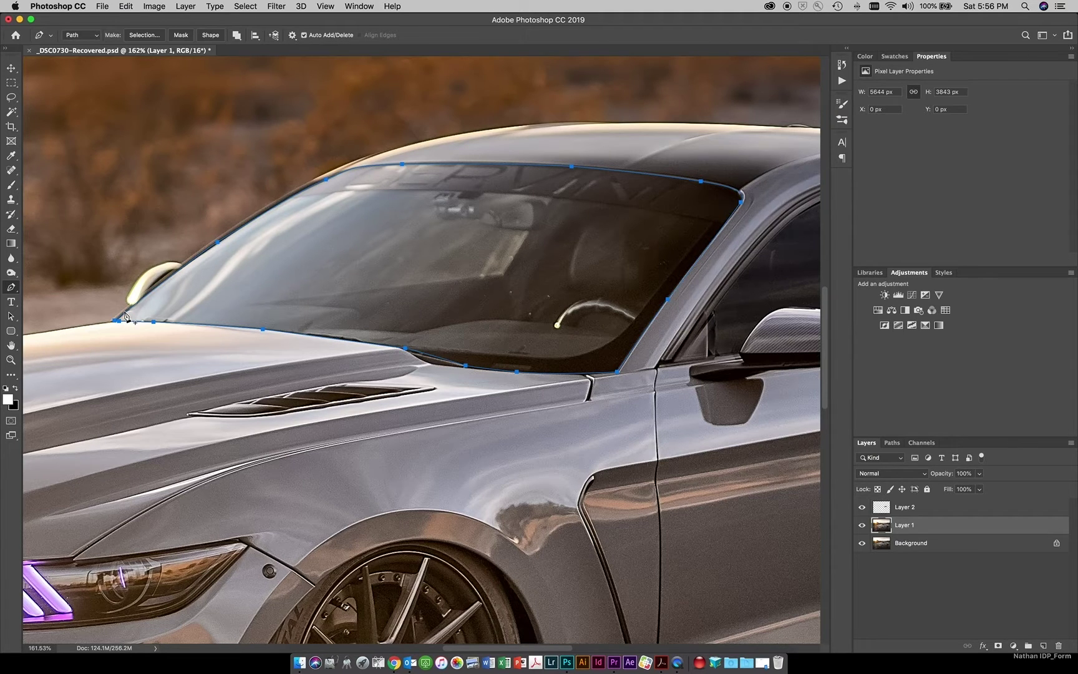
Step: Make a selection from the windshield path with a feather radius of 0 pixels and copy it to a new layer
right_click(124, 312)
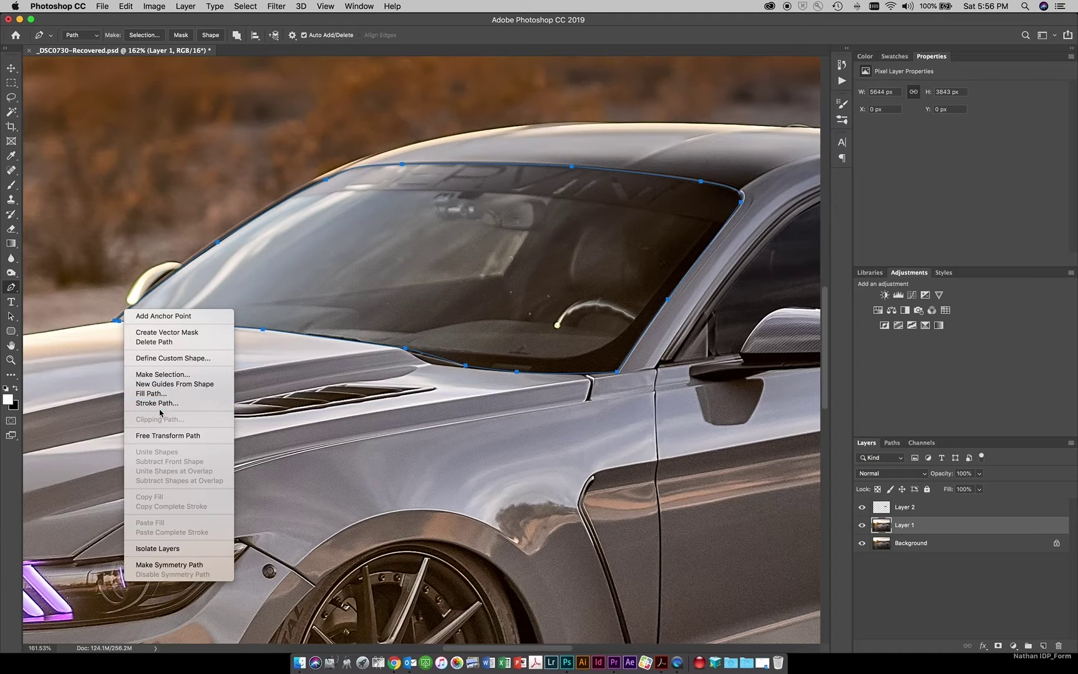
left_click(162, 374)
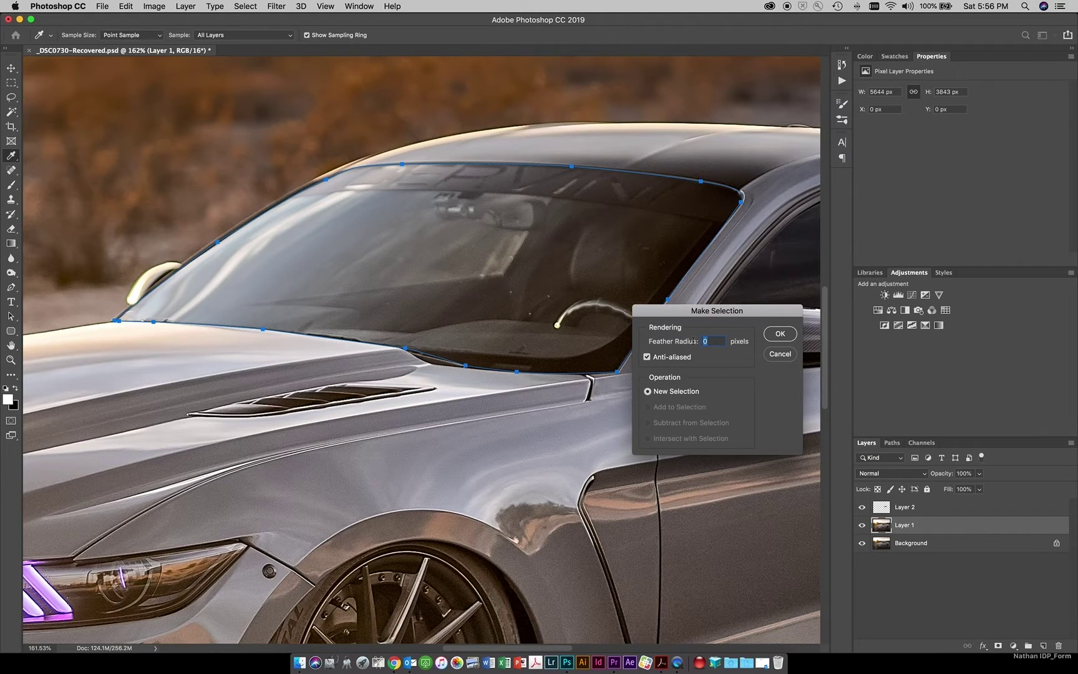
left_click(780, 334)
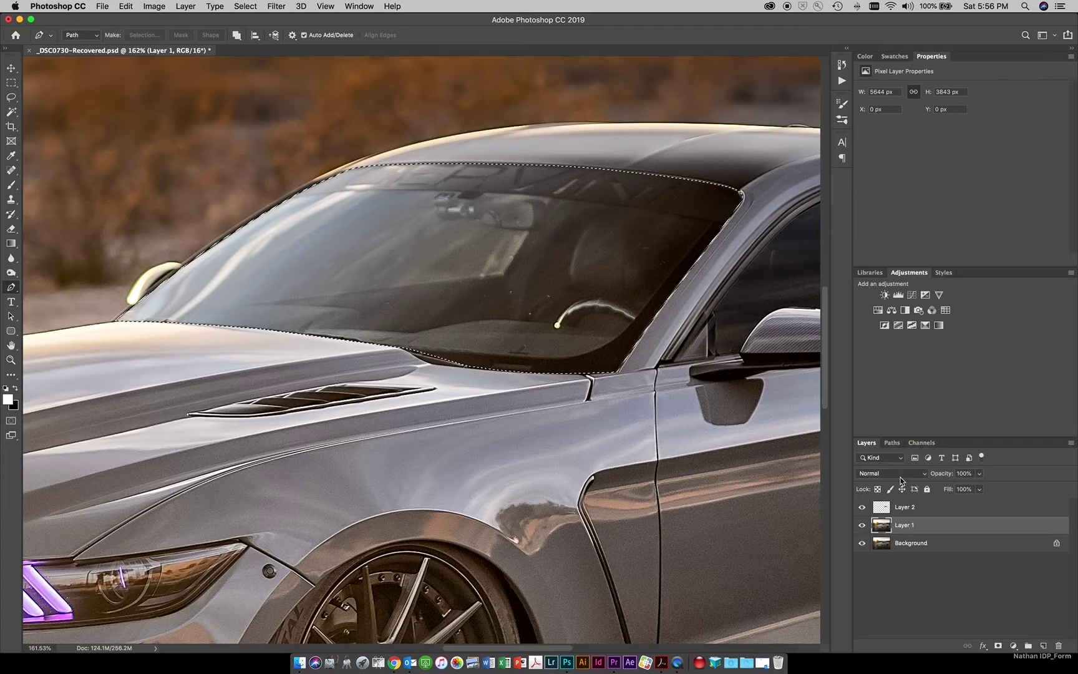
key("ctrl+j")
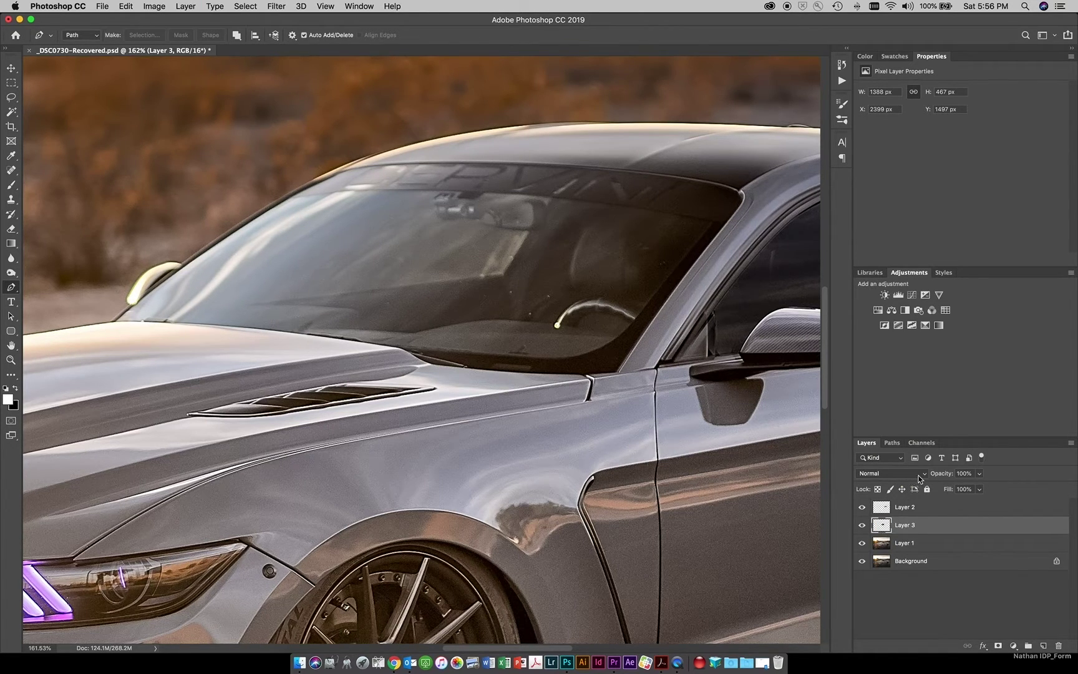
Step: Set the windshield layer's blend mode to Multiply, compare it hidden and shown, and reduce its opacity to 81%
left_click(918, 479)
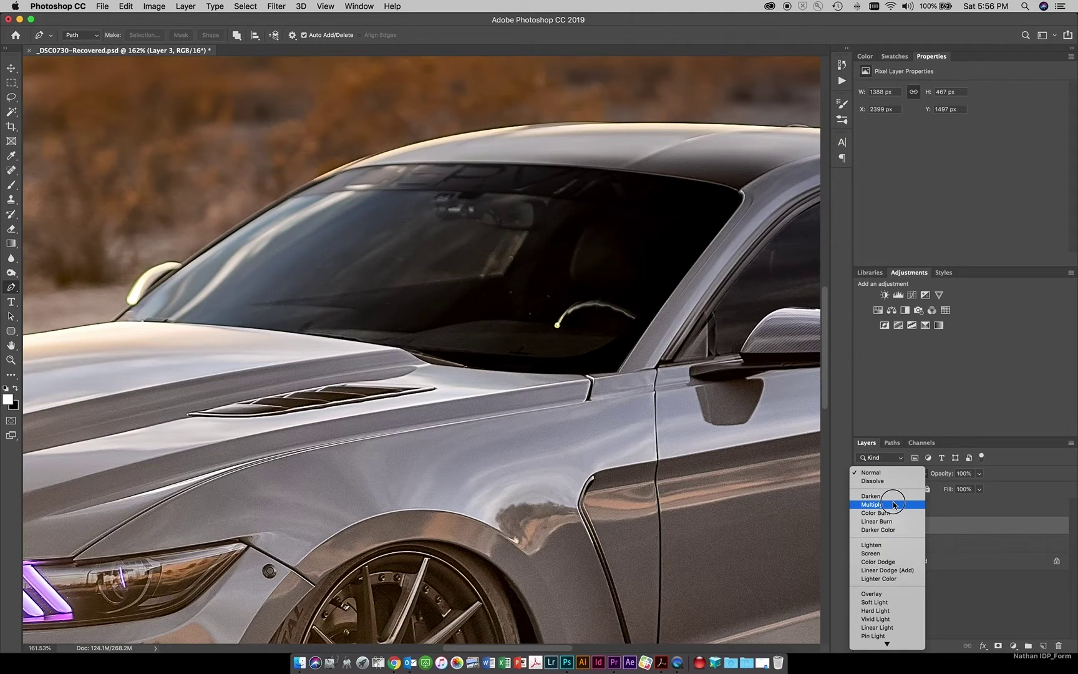
left_click(894, 504)
key("ctrl+0")
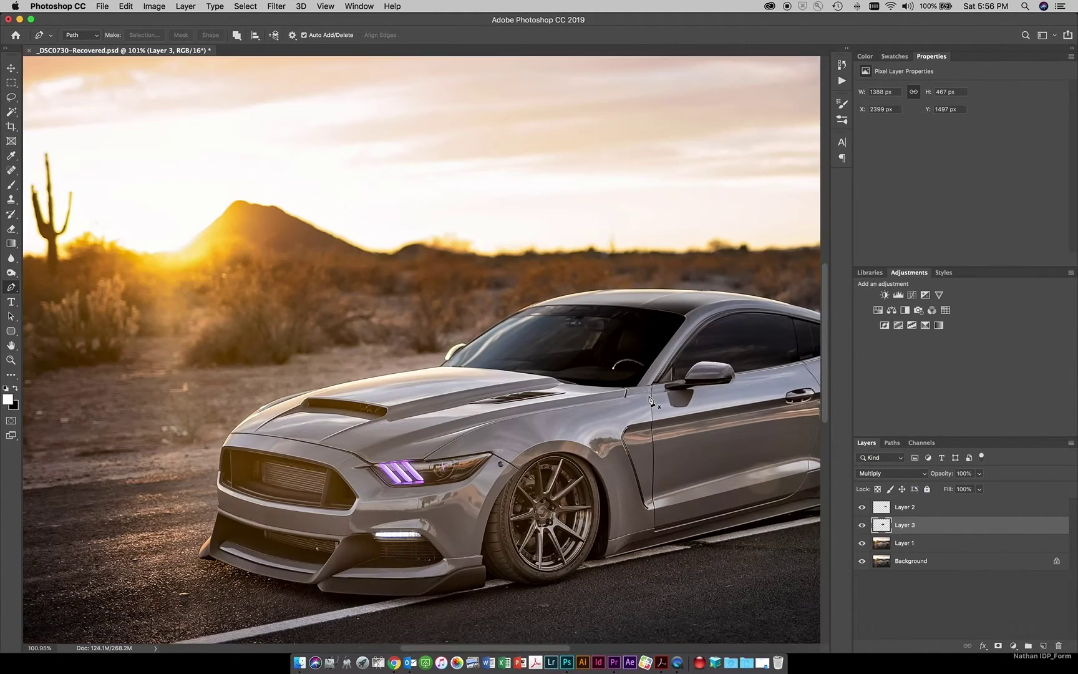
scroll(650, 399, "down", 5)
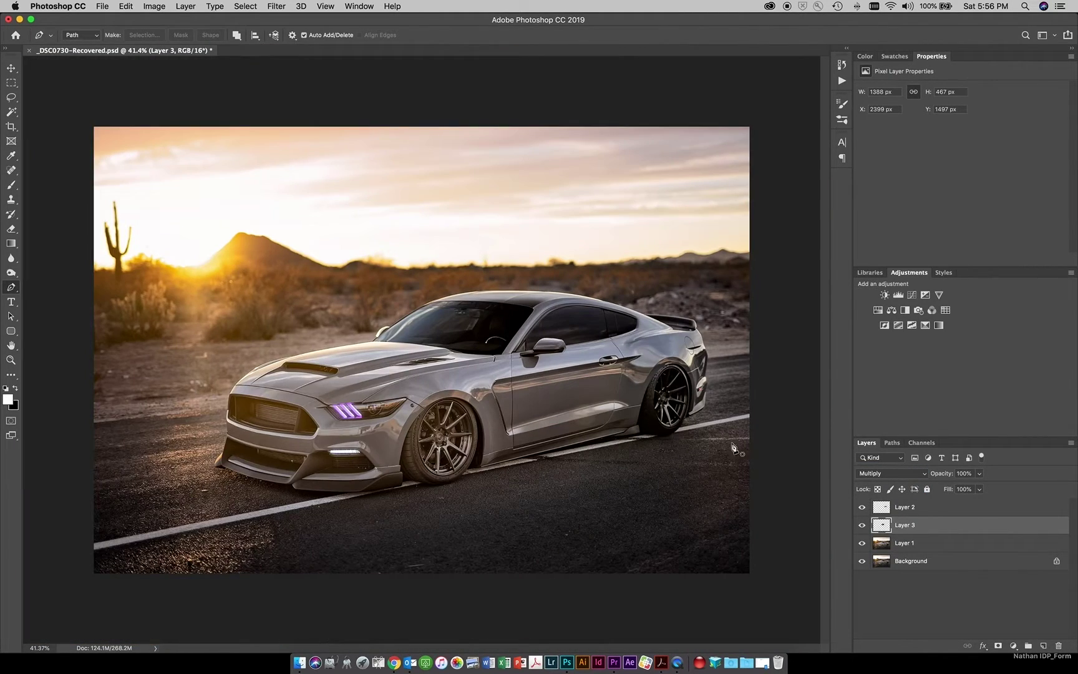
left_click(863, 527)
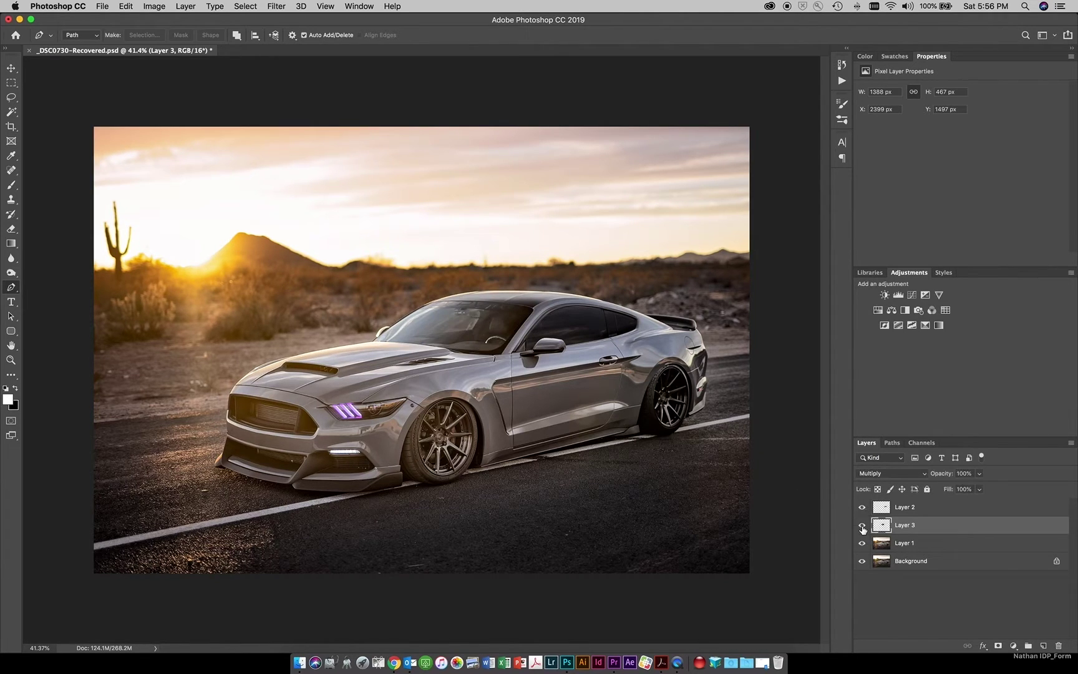
left_click(864, 527)
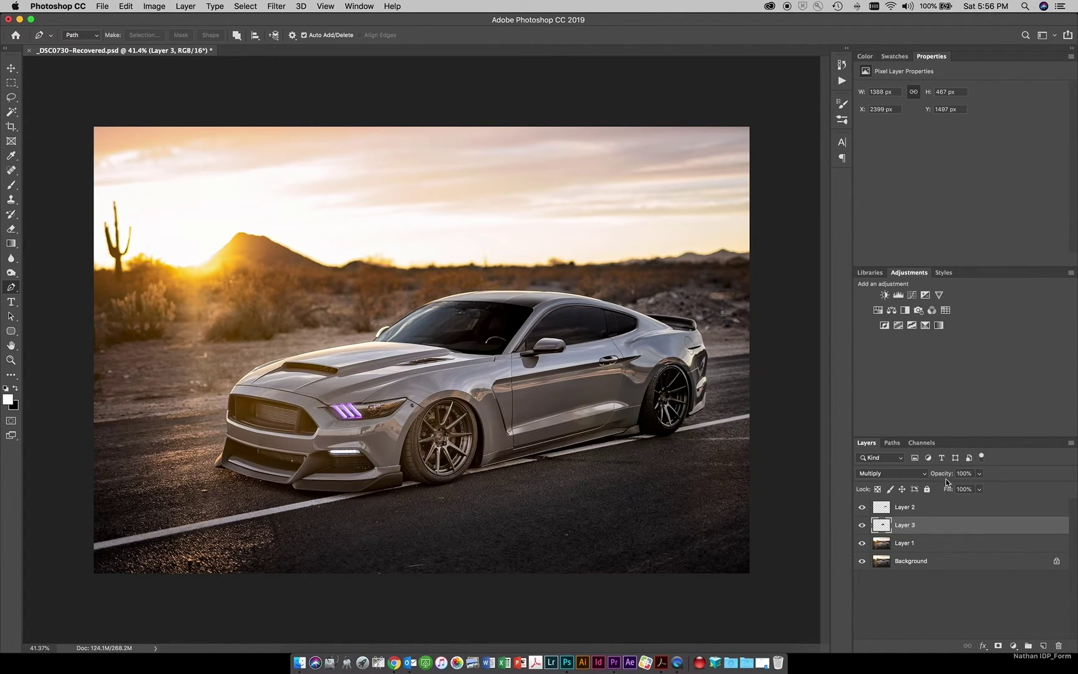
left_click_drag(946, 477, 935, 478)
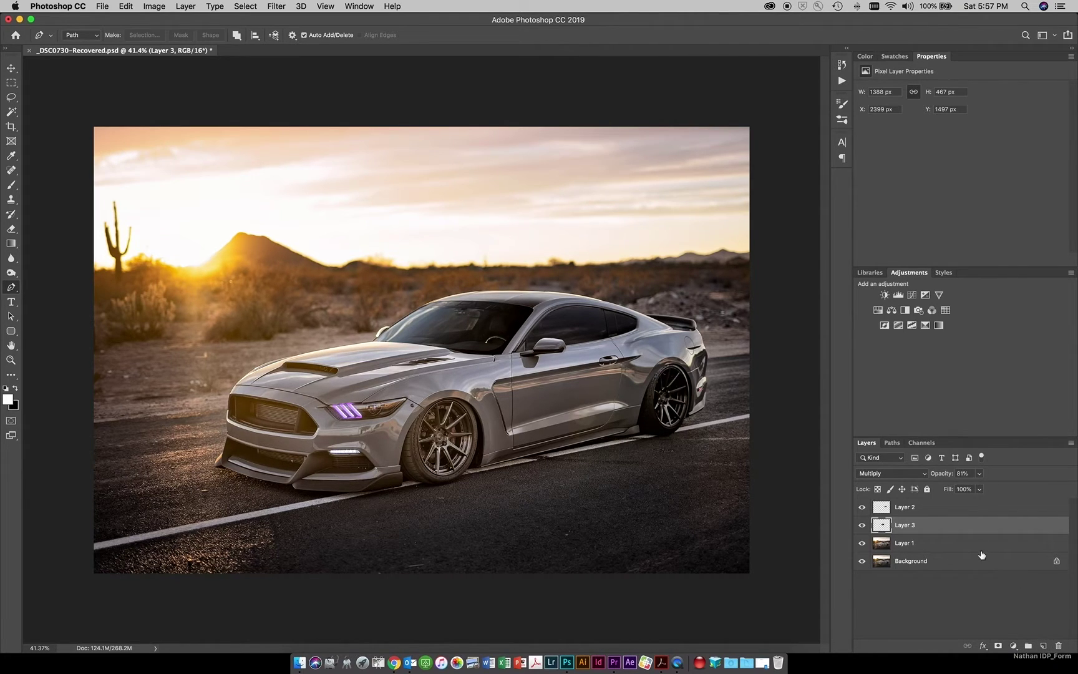
Step: On a new layer above the windshield copy, load the windshield selection, add two white radial gradients from the upper sunlit side, and deselect
left_click(1044, 647)
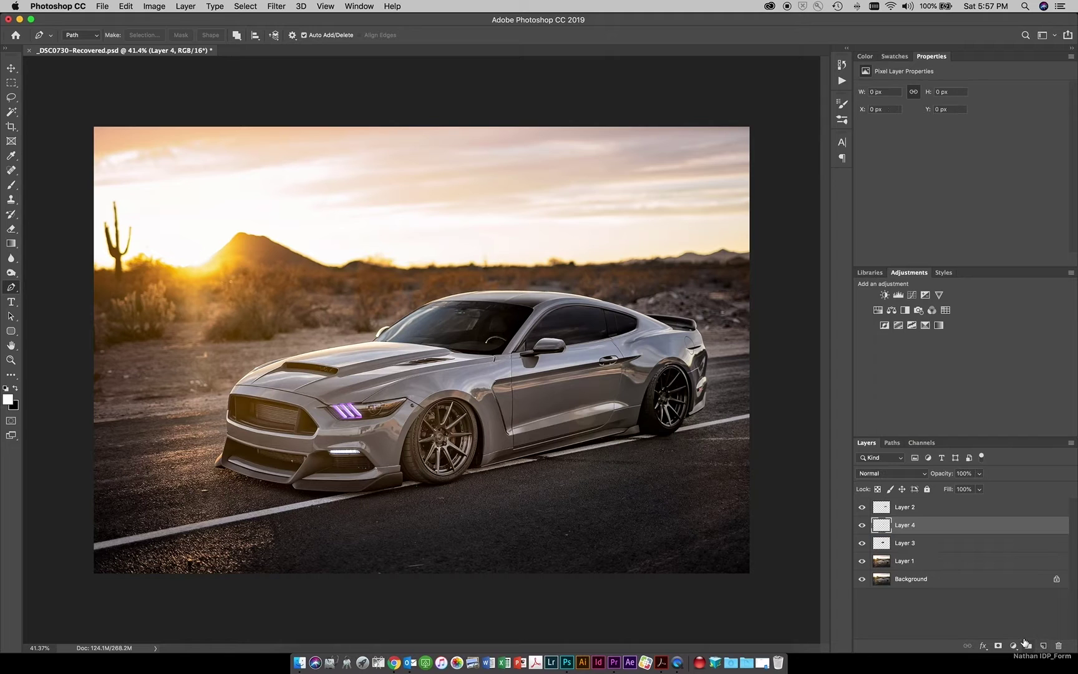
left_click(884, 548, "super")
left_click(11, 243)
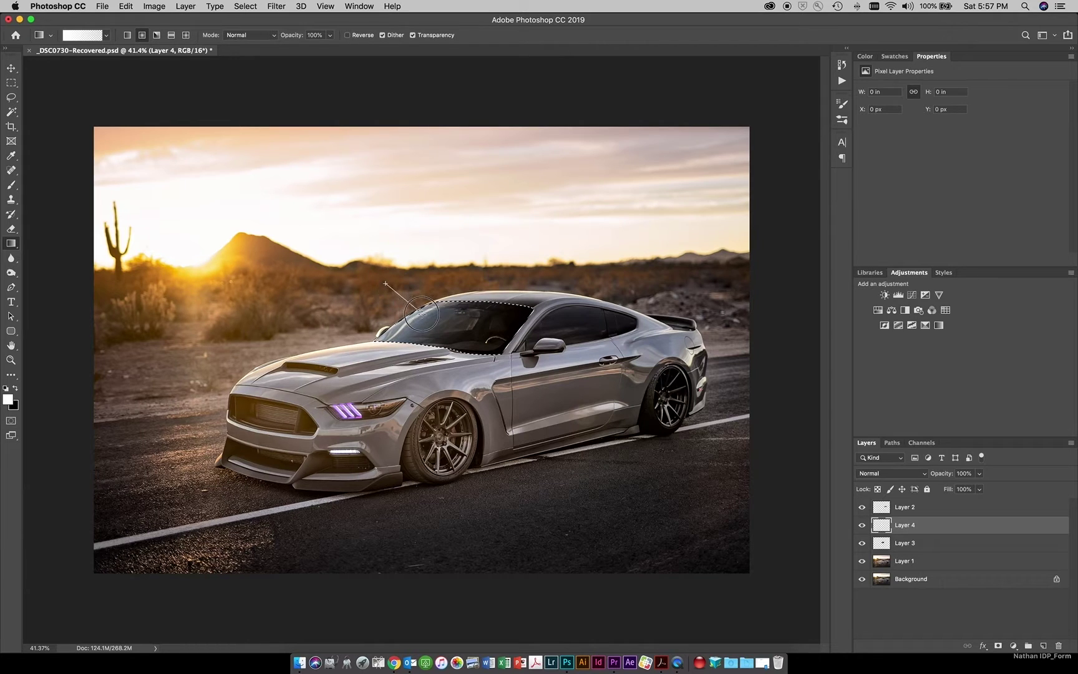
left_click_drag(436, 321, 444, 328)
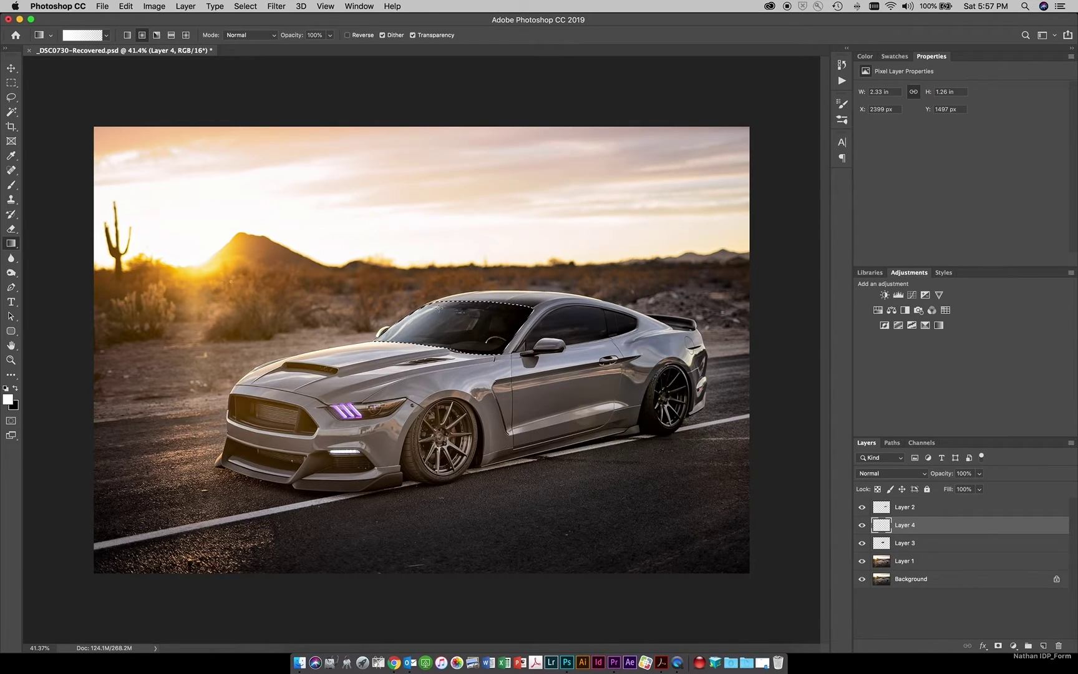
left_click_drag(386, 261, 440, 310)
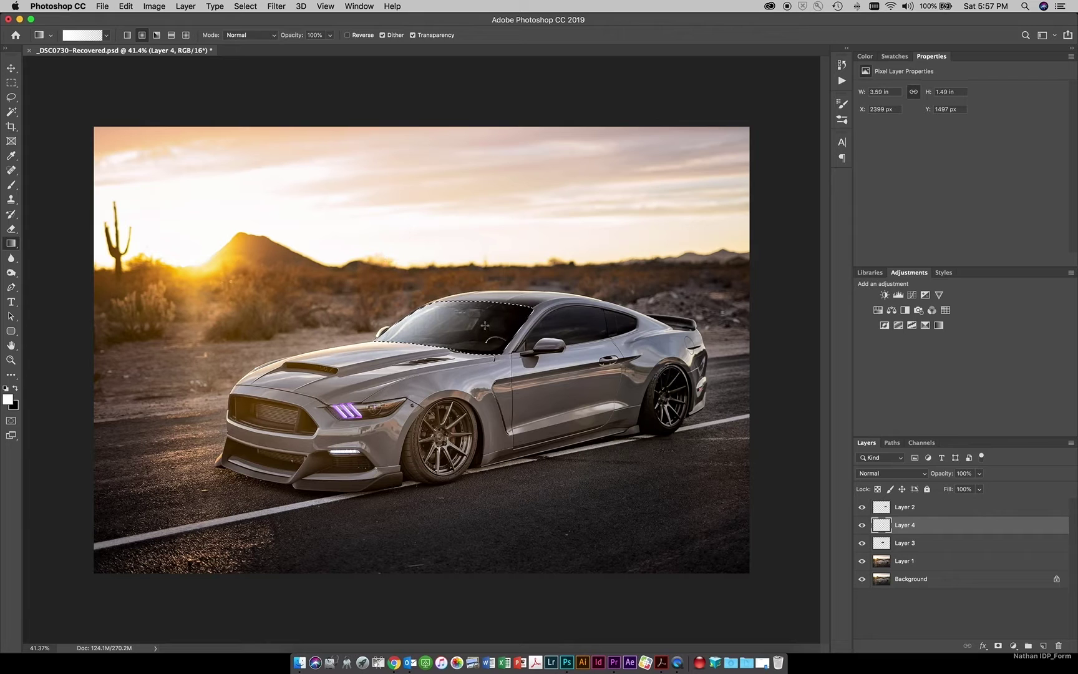
key("super+d")
Step: Compare the windshield tint and gradient layers hidden and shown, and set the gradient layer's opacity to 47%
scroll(429, 330, "up", 5)
scroll(429, 330, "down", 4)
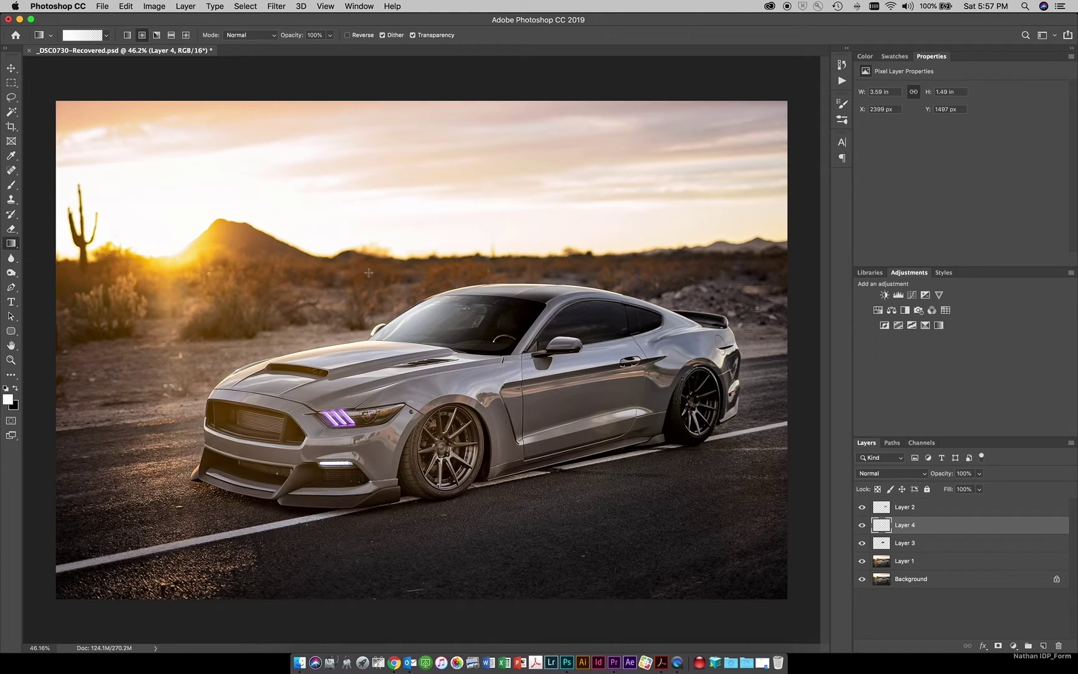
left_click(862, 543)
left_click(862, 544)
left_click(862, 526)
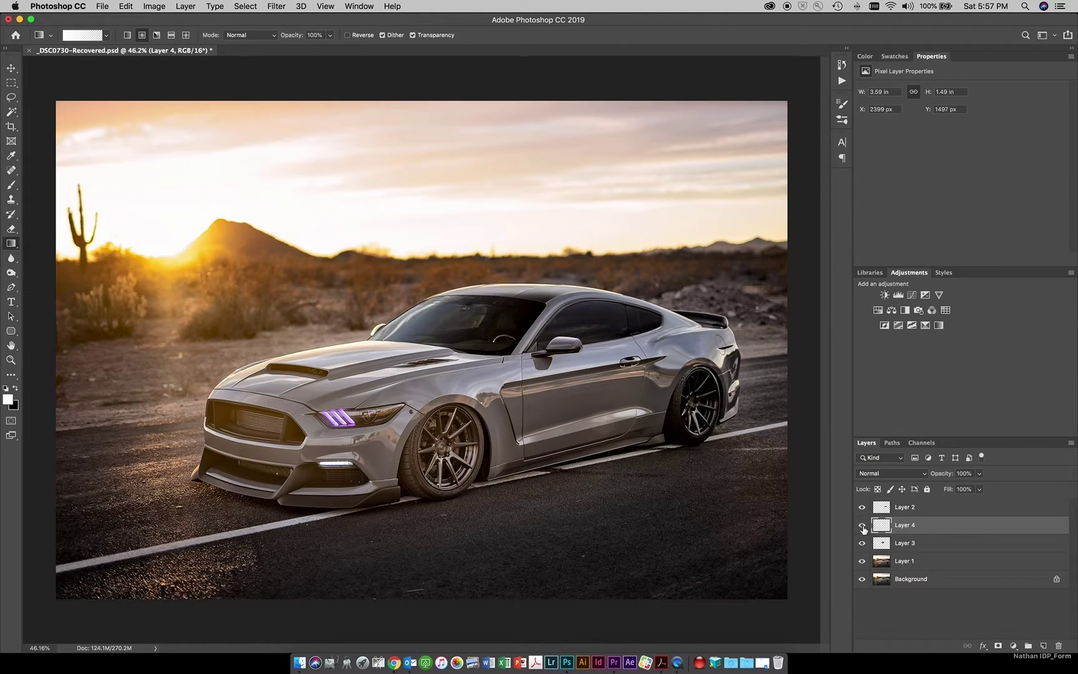
left_click(863, 525)
left_click(862, 525)
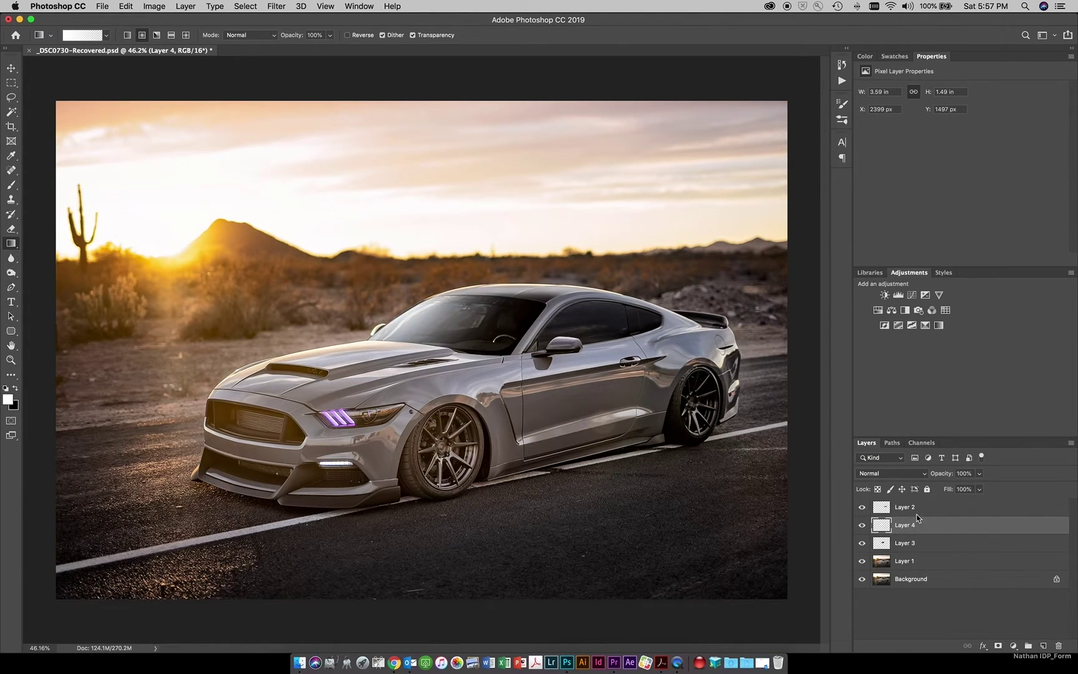
left_click_drag(943, 473, 903, 478)
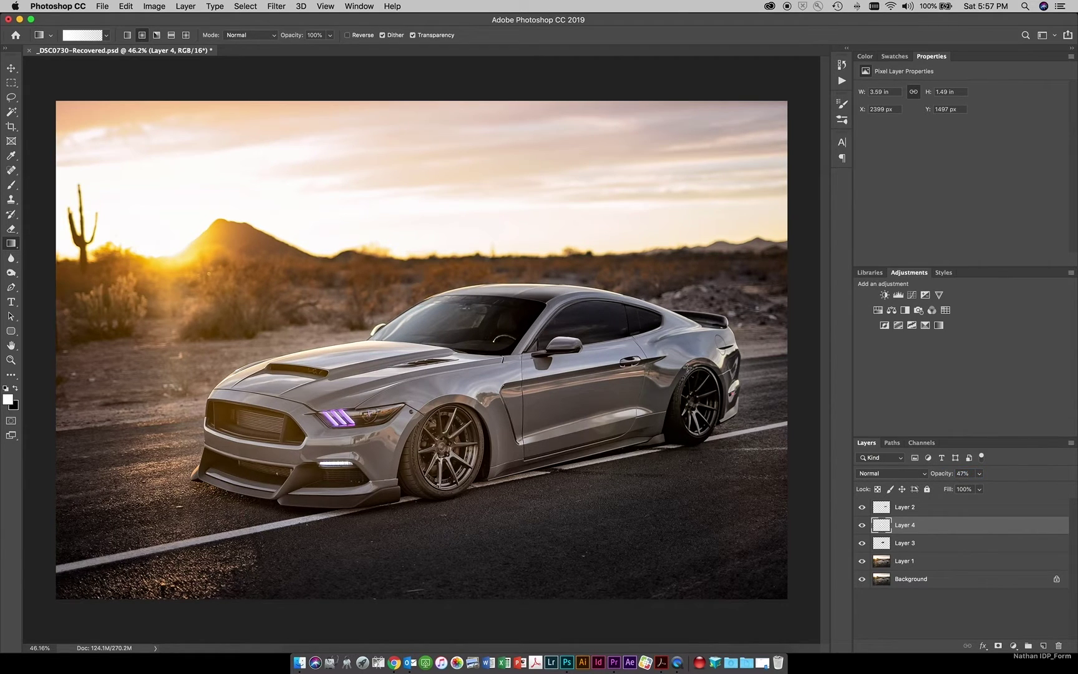
Step: On a new layer above the side window copy, load the side window selection, add a white radial gradient from above, and deselect
left_click(905, 507)
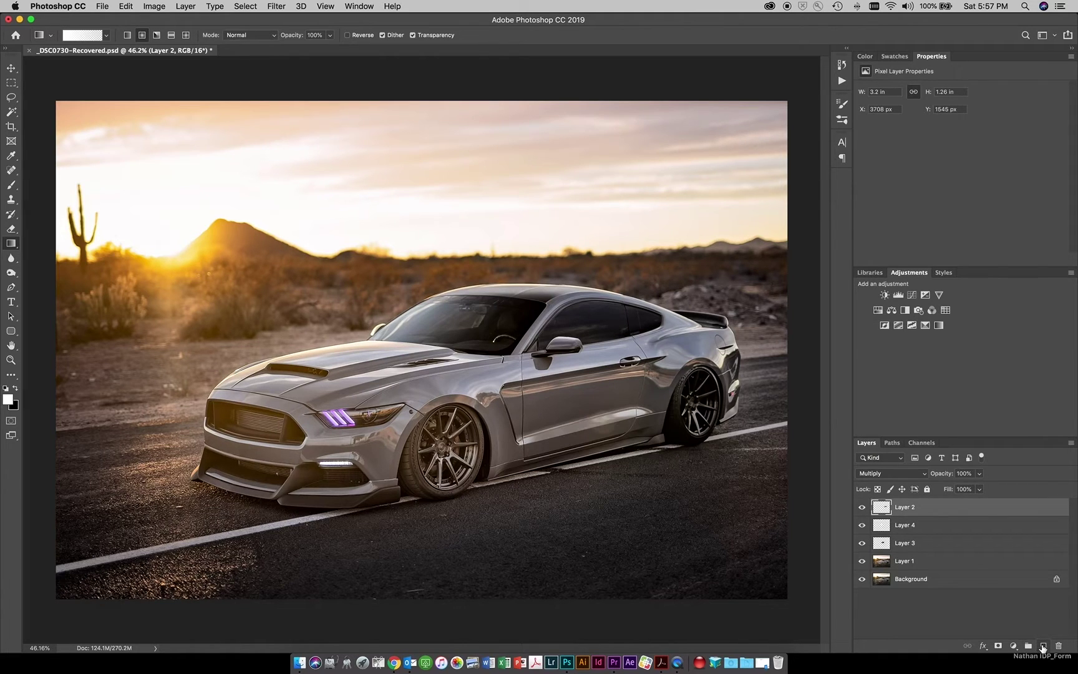
left_click(1043, 646)
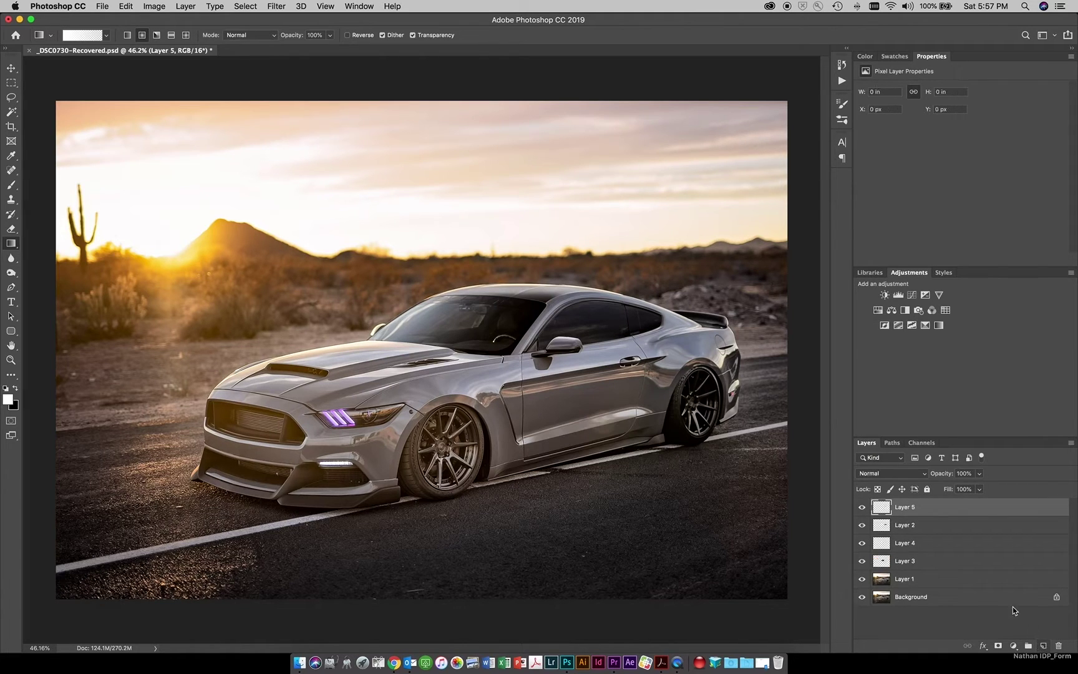
left_click(885, 528, "super")
left_click_drag(605, 234, 608, 331)
key("super+d")
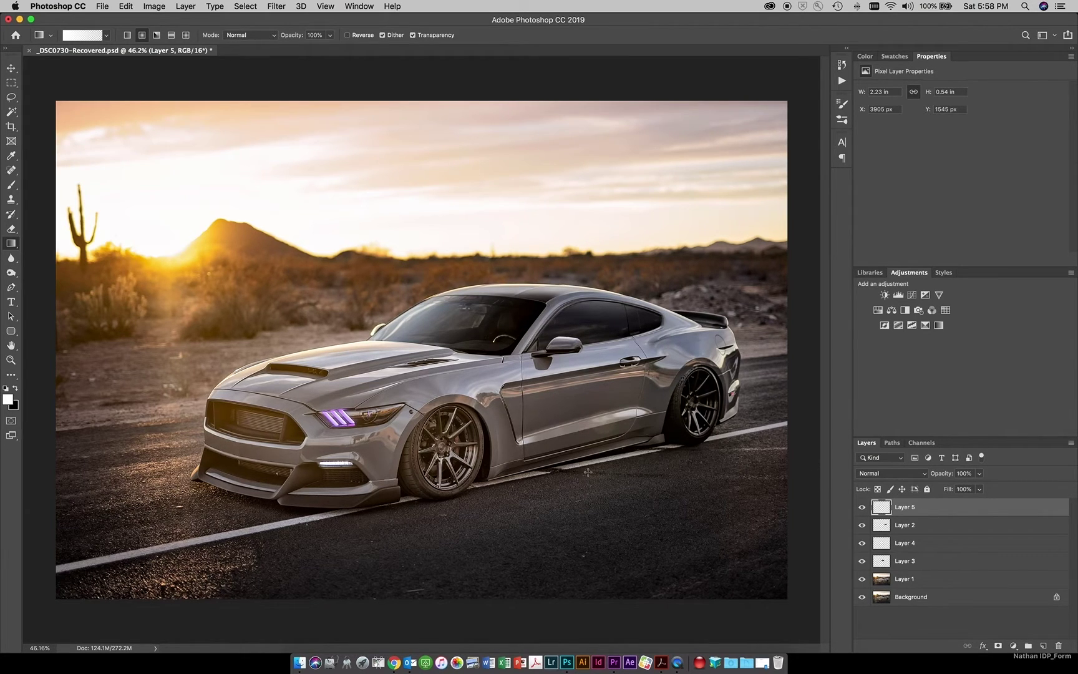
Step: Hide both window gradient layers and make Layer 1 active
left_click(862, 507)
left_click(861, 543)
left_click(889, 579)
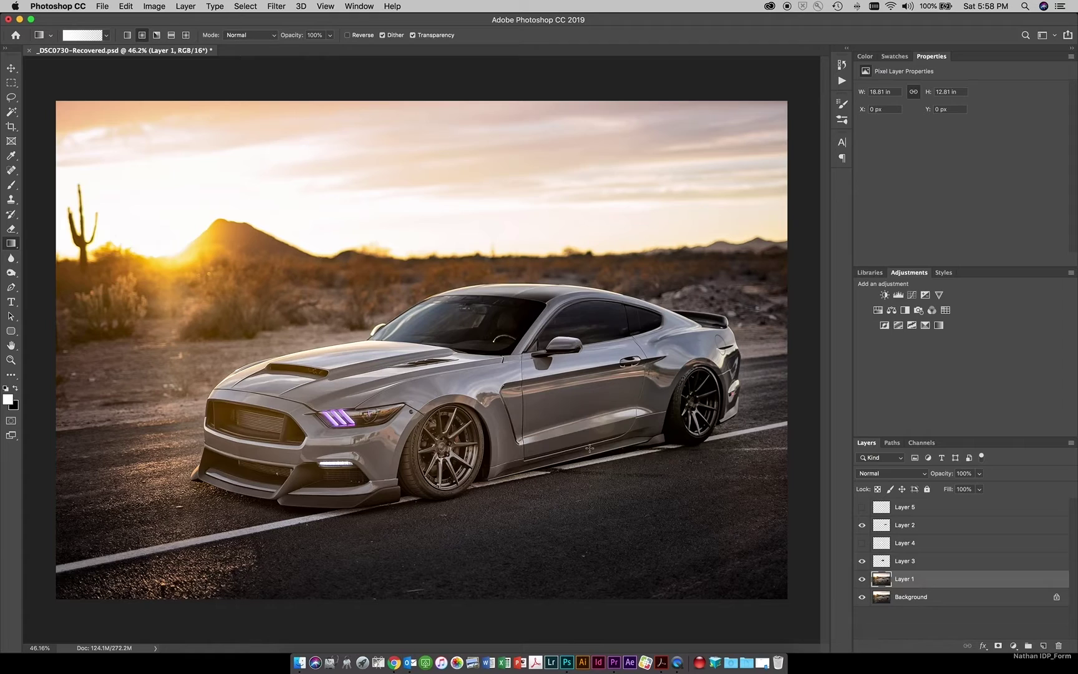
Step: Trace the upper edge of the lower door reflection with the Pen tool, from the fender vent to its rear tip
scroll(619, 427, "up", 5)
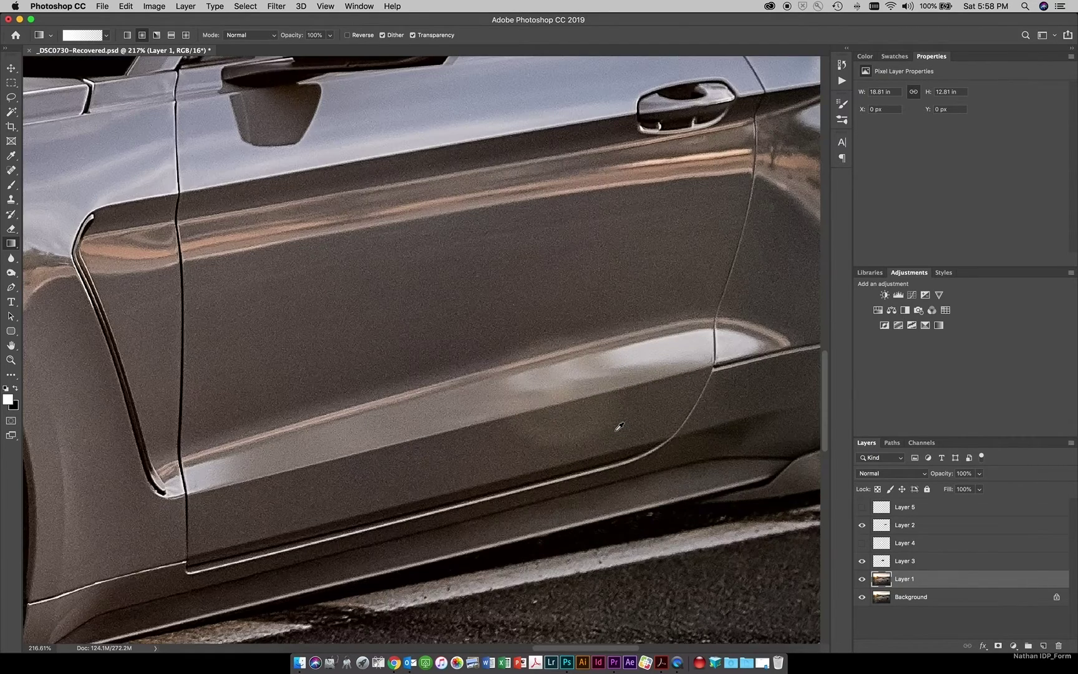
scroll(619, 426, "down", 3)
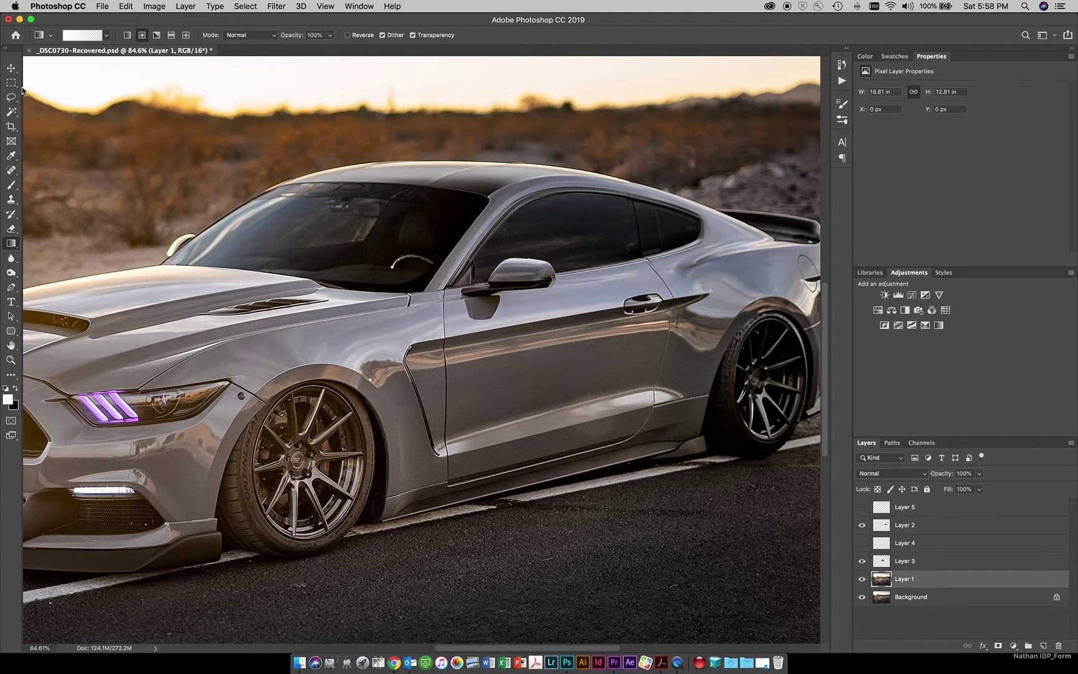
left_click(12, 287)
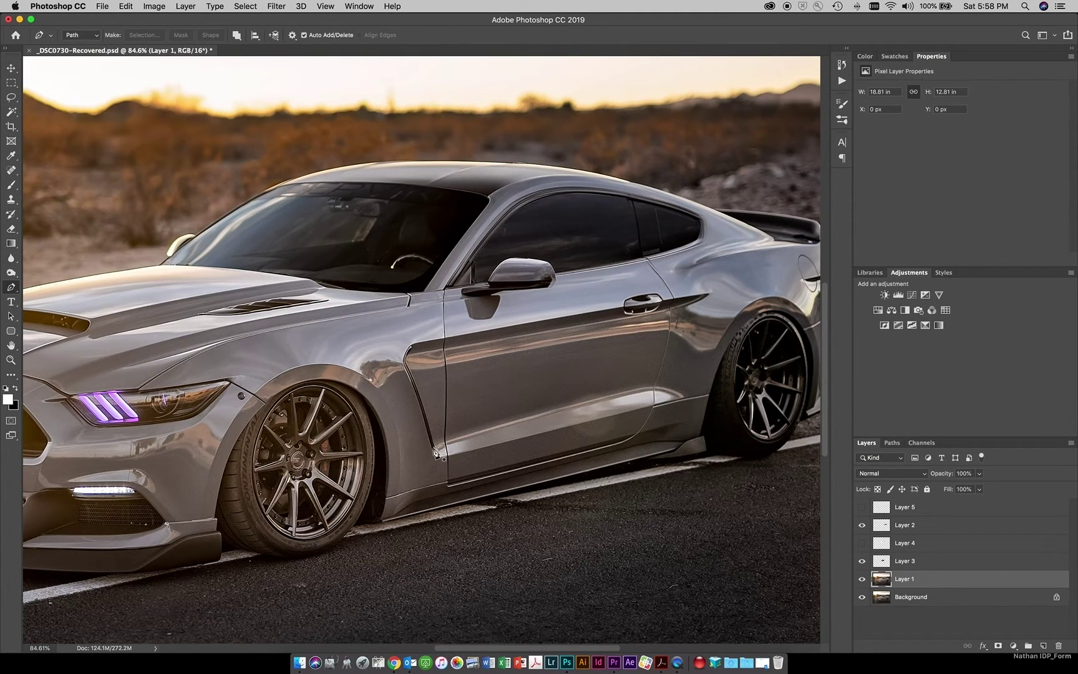
left_click(435, 447)
left_click_drag(482, 430, 516, 420)
left_click_drag(627, 392, 688, 408)
scroll(684, 404, "up", 3)
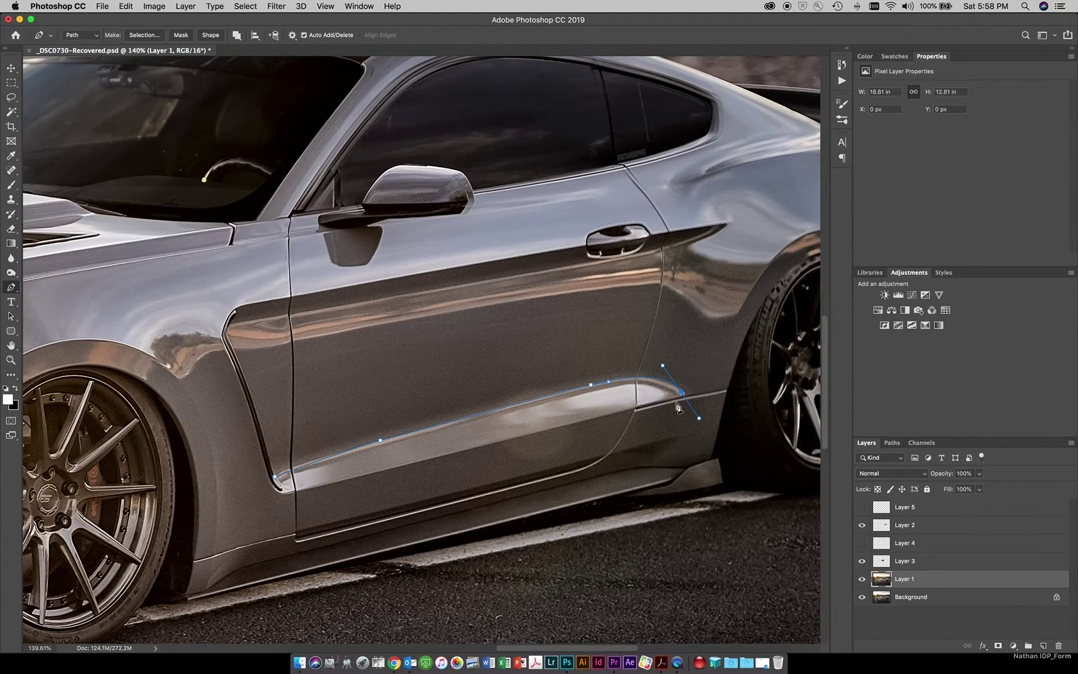
Step: Add an anchor on the body line beneath the reflection's rear tip and shorten the preceding curve handle to fit the tip
left_click_drag(672, 401, 665, 407)
scroll(702, 416, "up", 5)
scroll(704, 418, "down", 2)
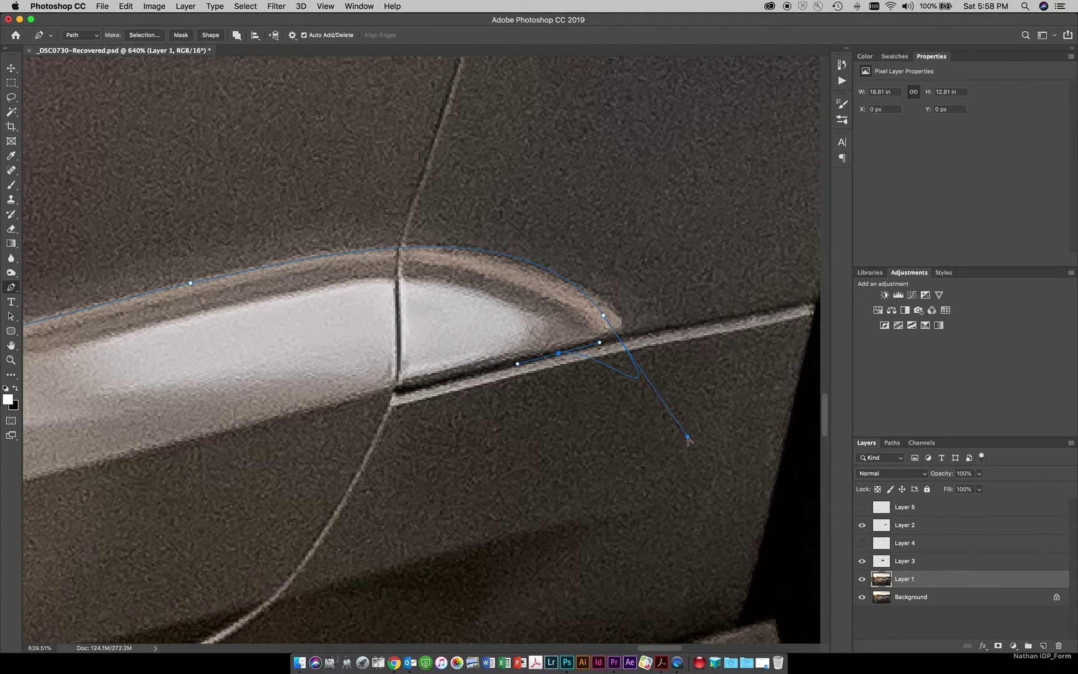
left_click_drag(687, 437, 635, 340)
scroll(528, 355, "down", 3)
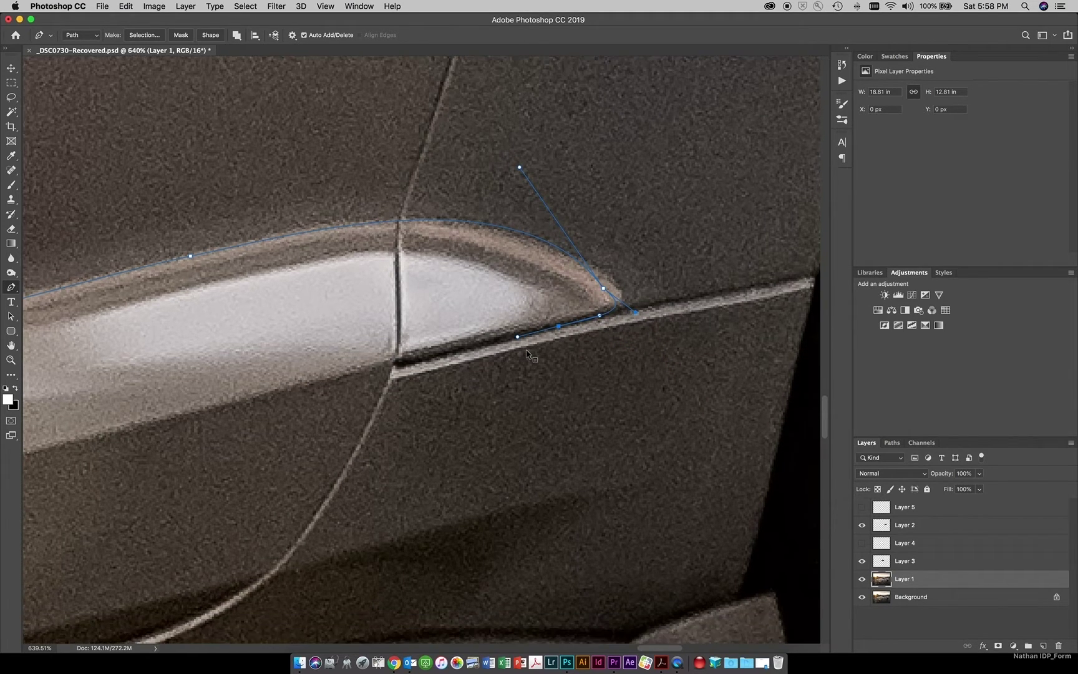
Step: Continue the Pen path along the reflection's lower body line to the fender vent and close it at the starting anchor
scroll(528, 356, "down", 3)
scroll(527, 356, "left", 5)
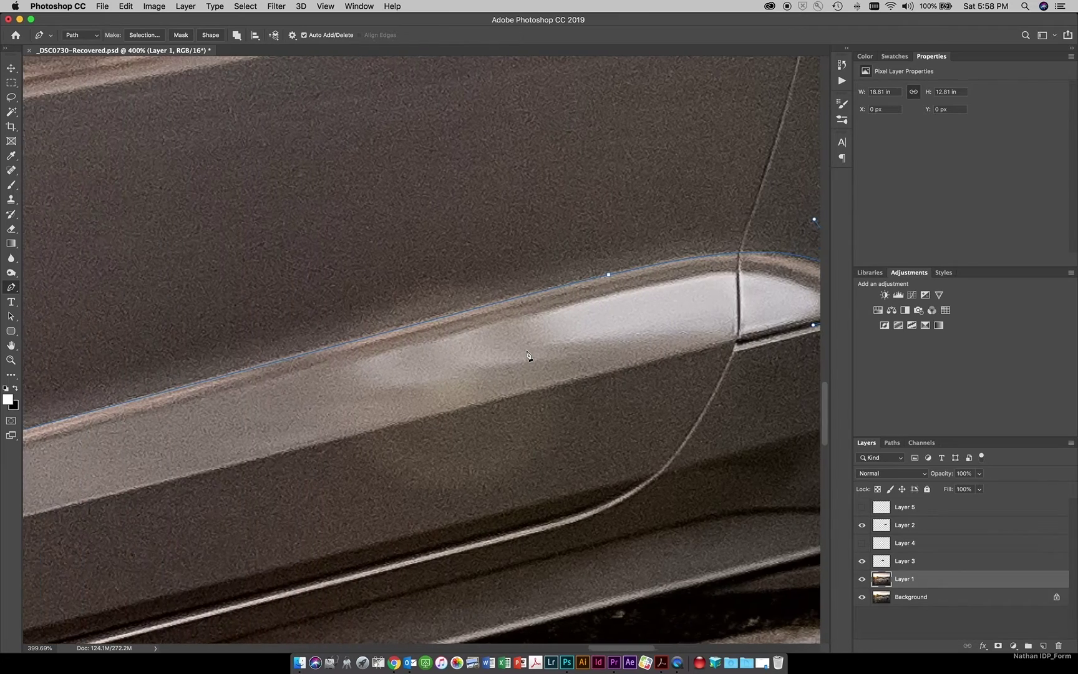
left_click(498, 401)
scroll(499, 404, "down", 5)
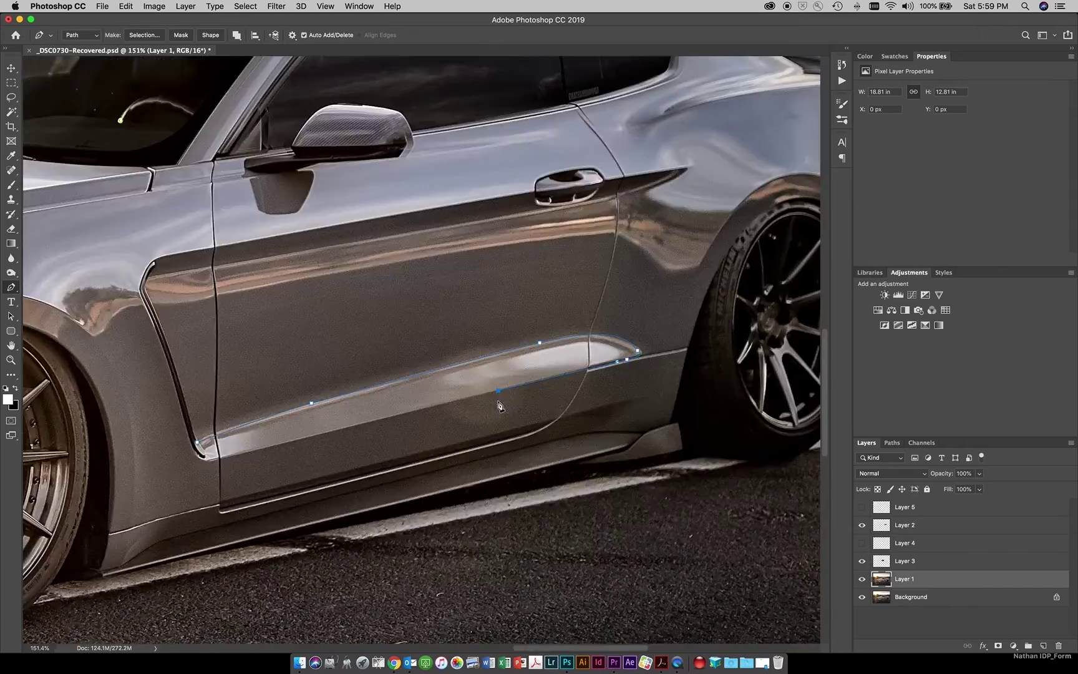
left_click(236, 455)
left_click(207, 458)
left_click(197, 443)
Step: Create a new layer above Layer 1 and convert the closed reflection path into a selection
left_click(1043, 646)
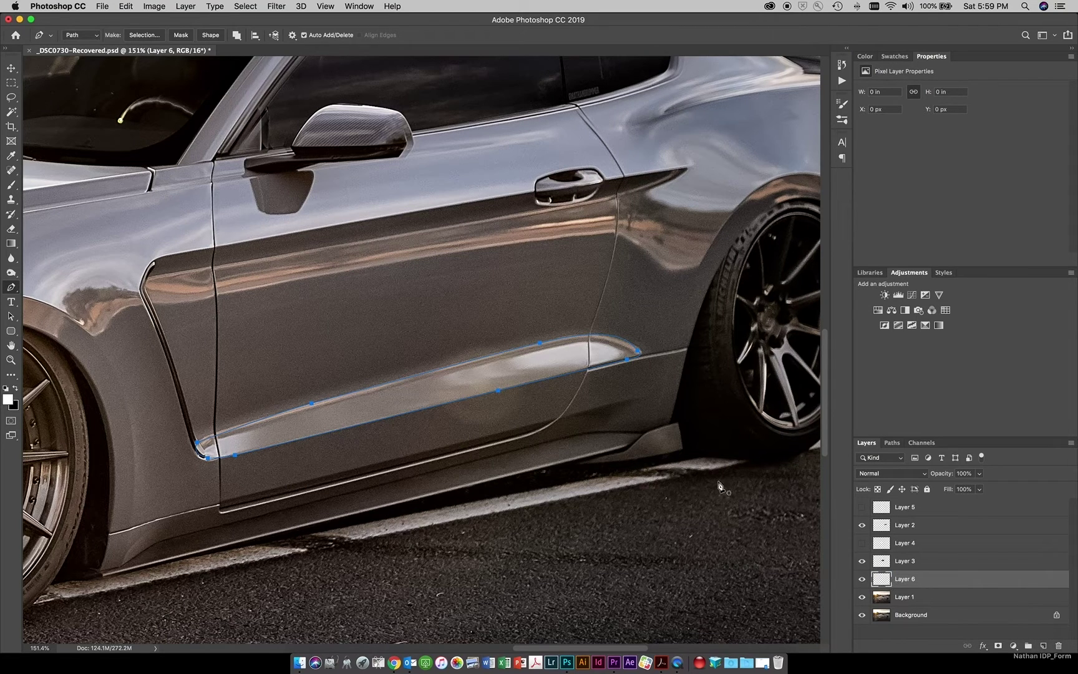
right_click(451, 370)
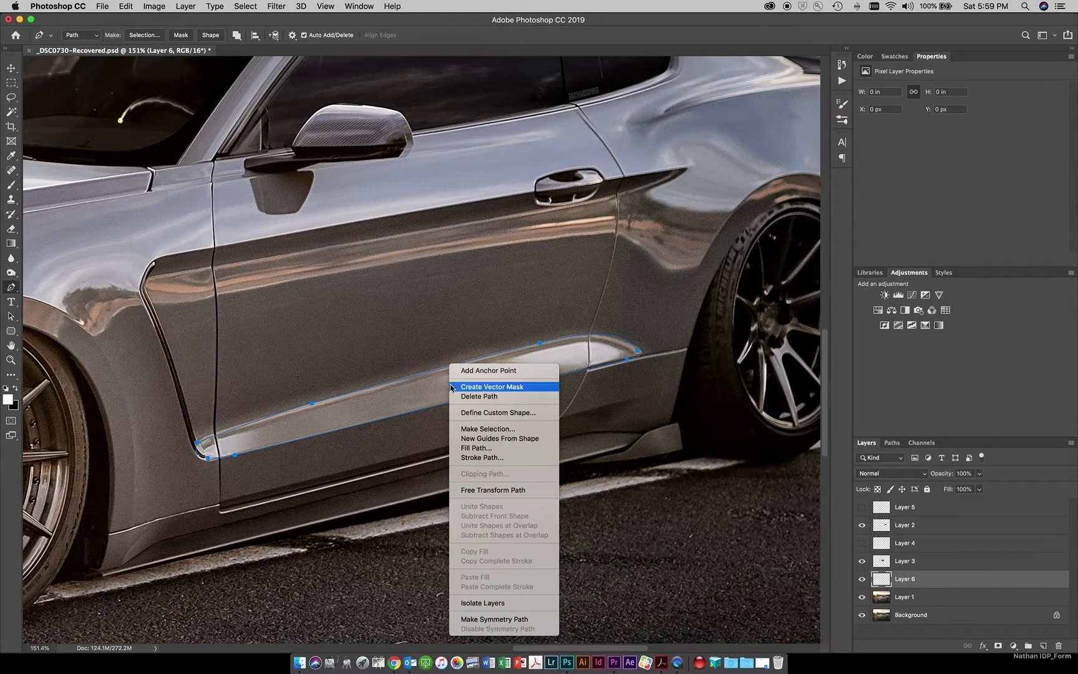
left_click(472, 429)
left_click(780, 335)
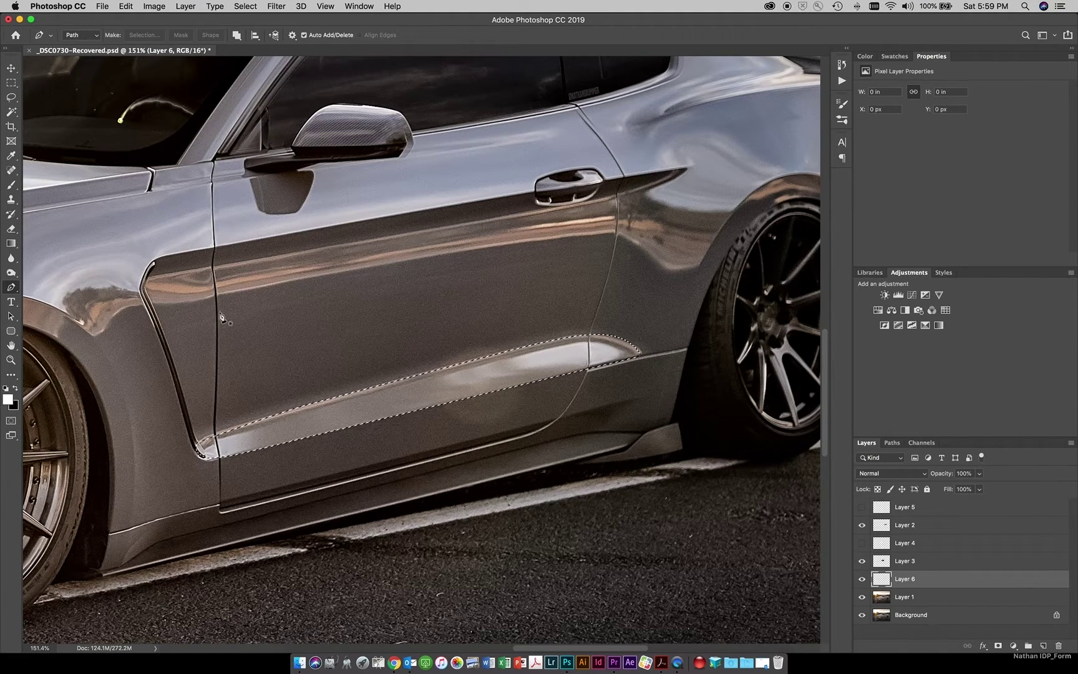
Step: Enlarge the brush to 300, paint a white highlight inside the lower door reflection selection, and deselect
left_click(11, 186)
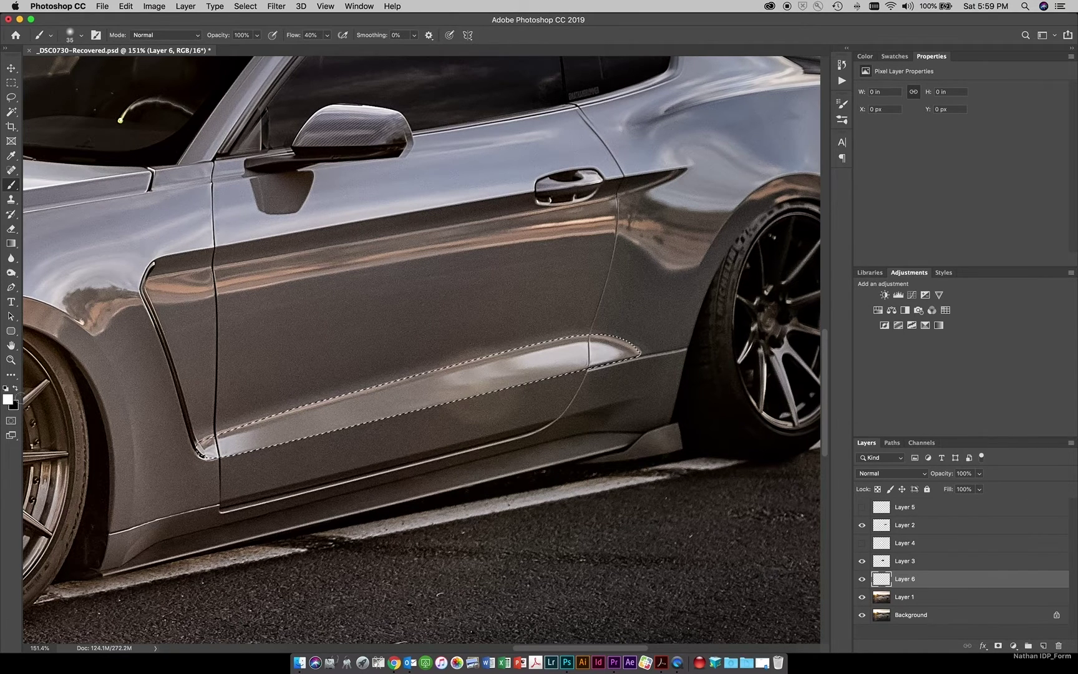
key("bracketright")
key("bracketright")
key("bracketright")
key("bracketright")
key("bracketright")
key("bracketright")
key("bracketright")
key("bracketright")
key("bracketright")
key("bracketright")
key("bracketright")
key("bracketright")
key("bracketright")
key("bracketright")
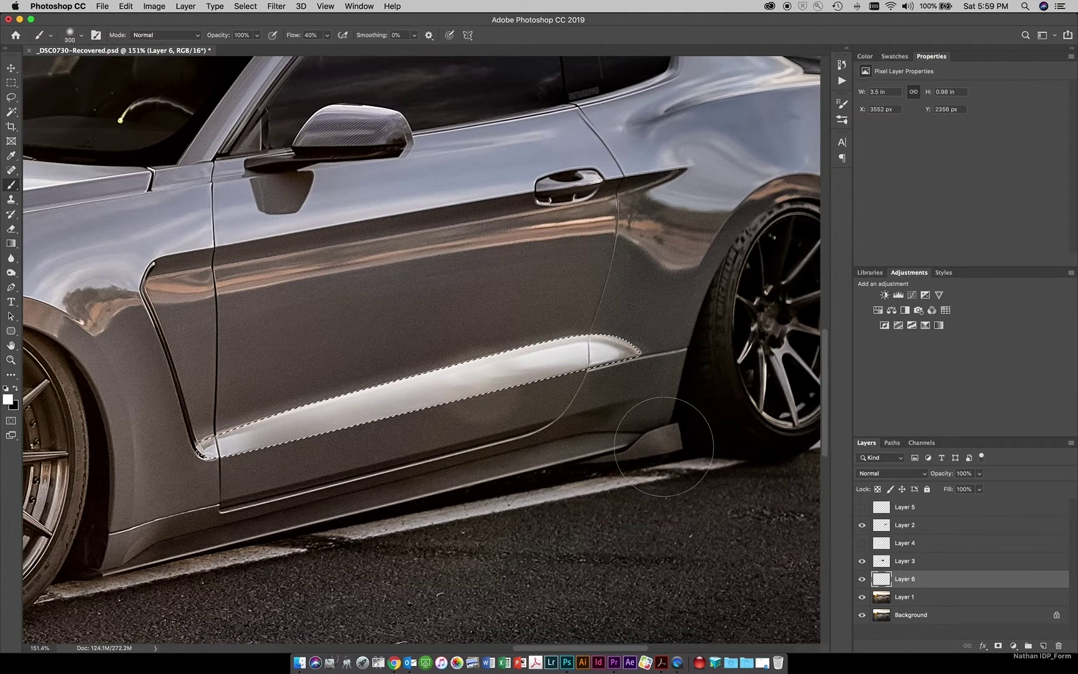
key("super+d")
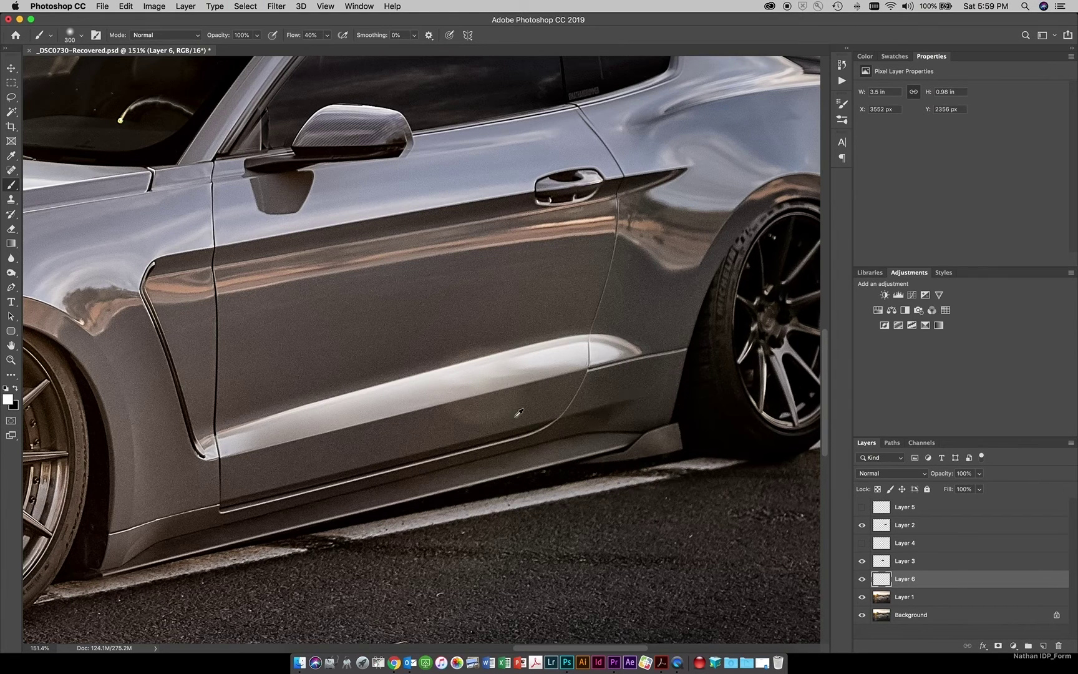
Step: Compare the car with and without the painted highlight and lower Layer 6's opacity to 54%
scroll(518, 413, "down", 5, "alt")
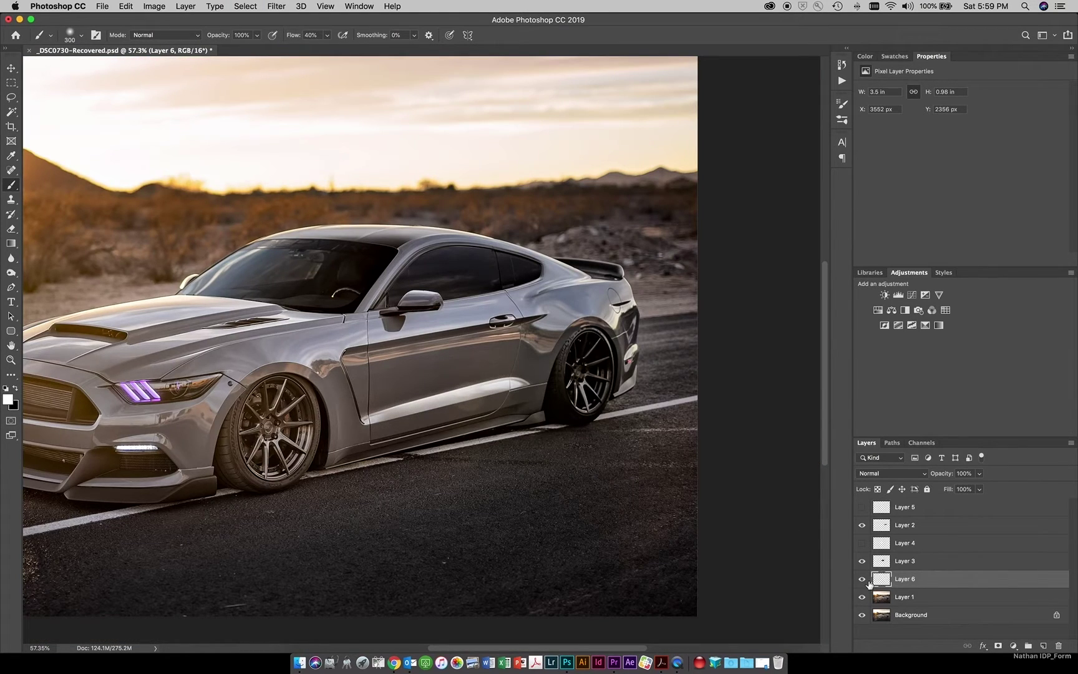
left_click(862, 579)
left_click(861, 579)
left_click_drag(946, 474, 914, 479)
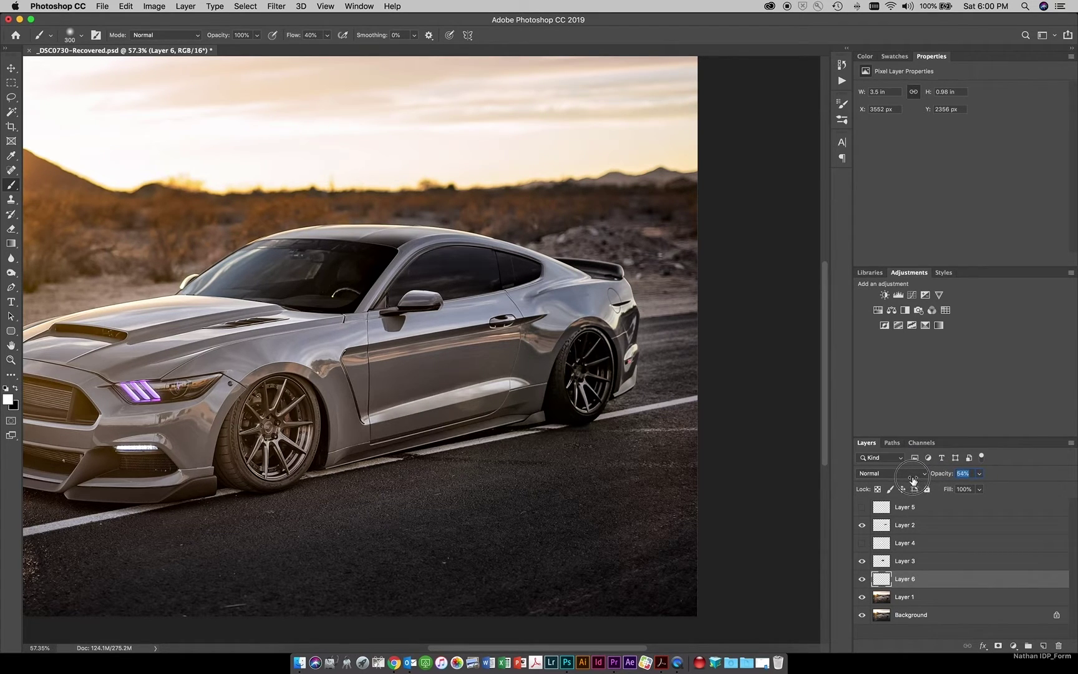
Step: Compare the whole image with and without the highlight, leave Layer 6 hidden, and check the saved work path
scroll(404, 422, "down", 5)
scroll(403, 423, "up", 2)
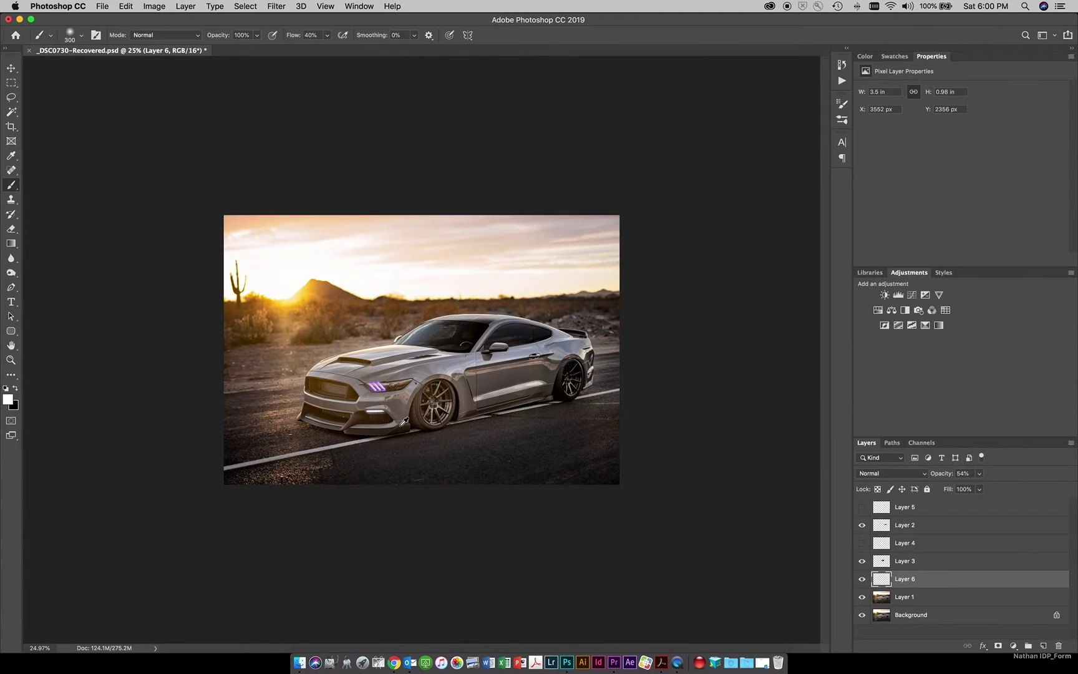
left_click(862, 579)
left_click(862, 581)
left_click(862, 580)
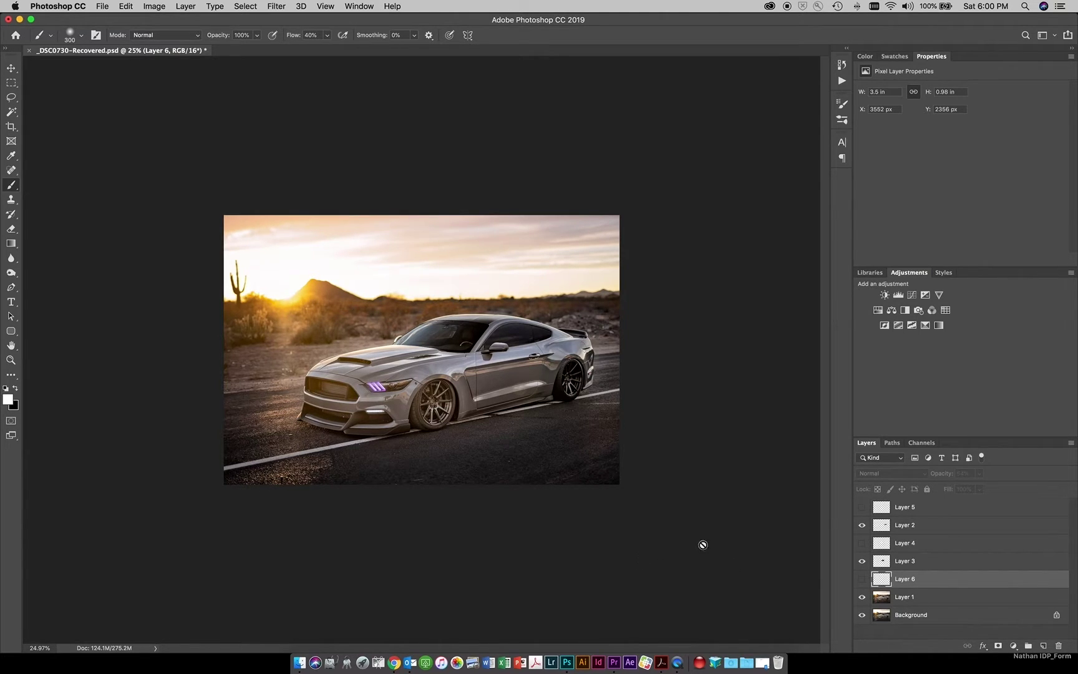
left_click(891, 443)
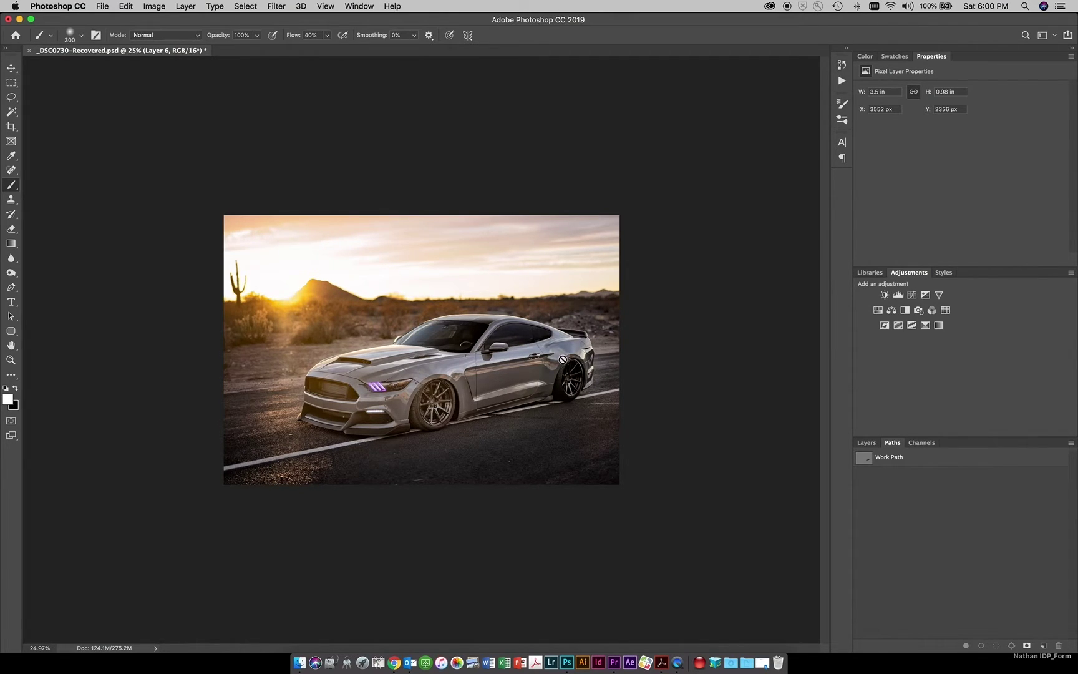
left_click(860, 442)
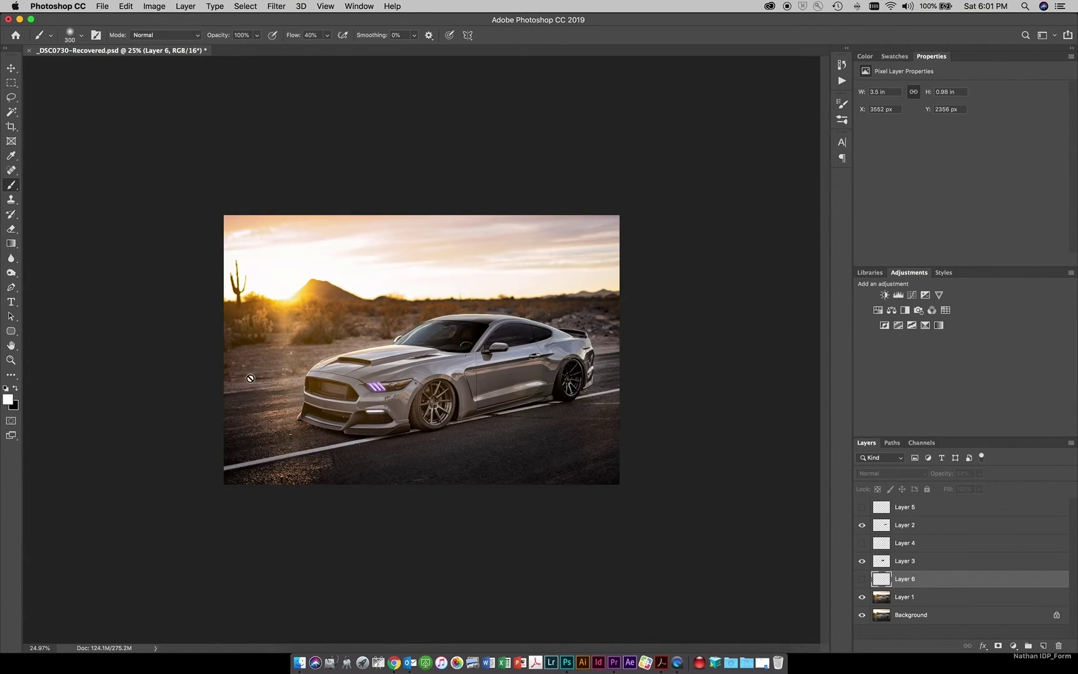
Step: Start a new Pen path with an anchor on the desert bushes just below the setting sun
left_click(12, 288)
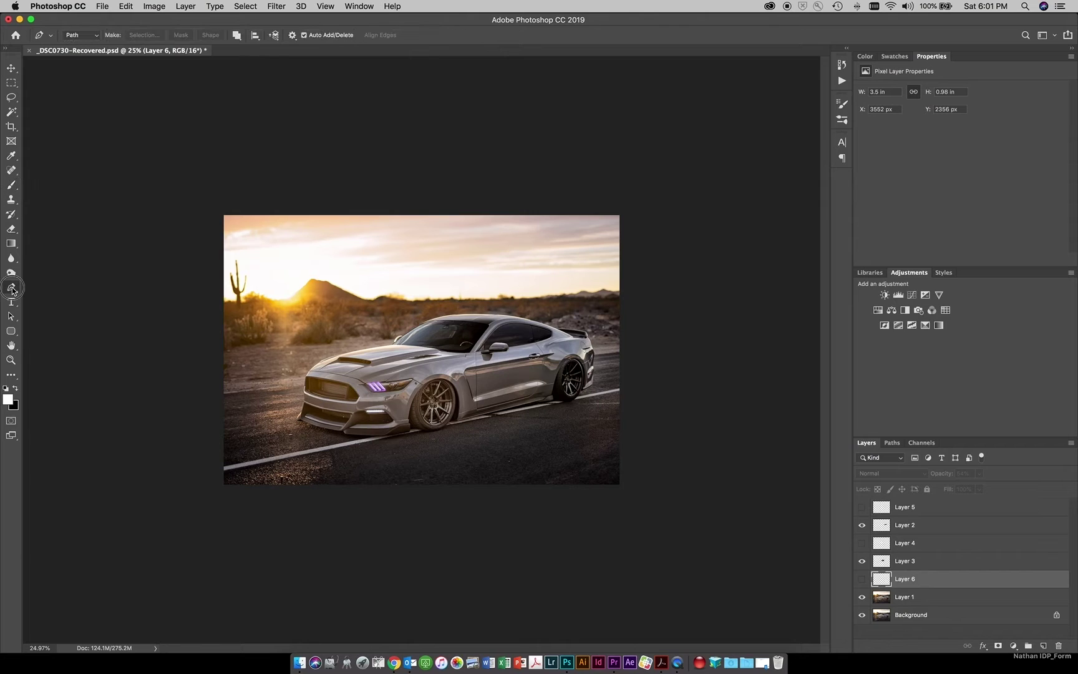
left_click(284, 330)
left_click_drag(348, 288, 395, 287)
left_click_drag(403, 329, 451, 332)
left_click_drag(500, 295, 526, 275)
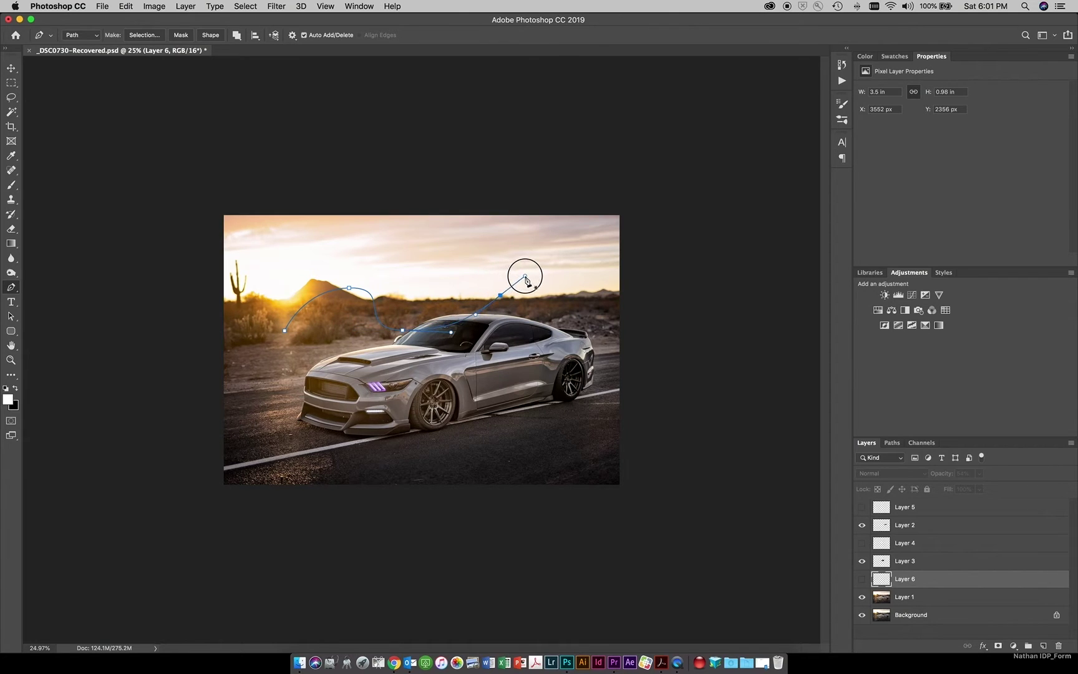
key("super+z")
key("super+z")
key("super+z")
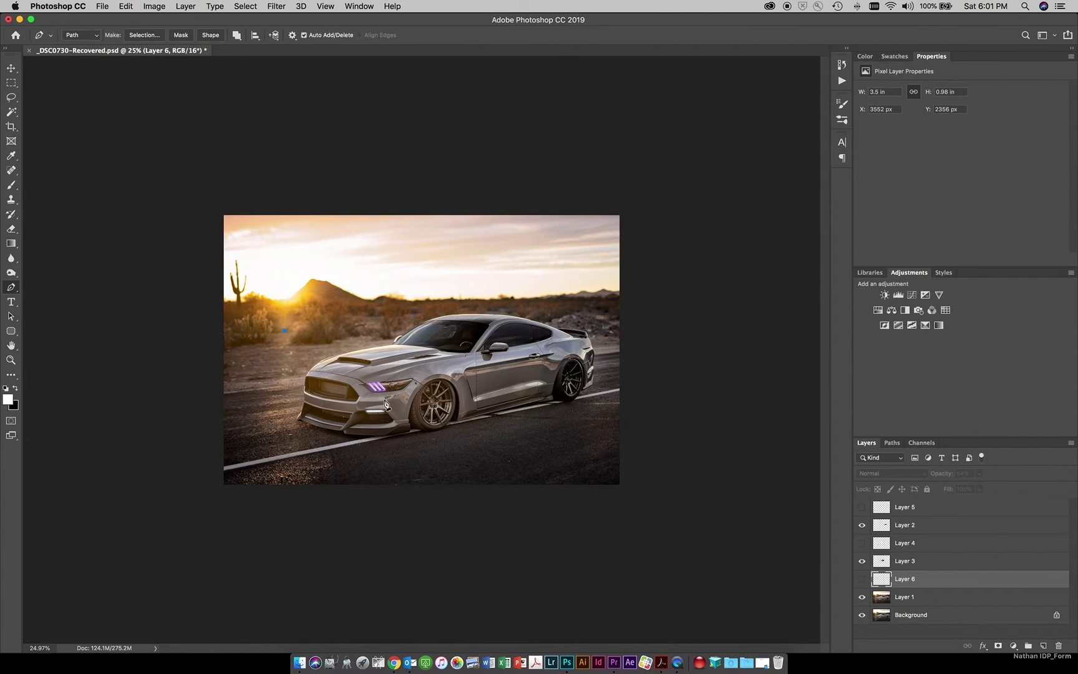
Step: Add curved anchors above the desert hills and near the side mirror, and reshape the arc by adjusting the top anchor and its handles
left_click_drag(388, 276, 440, 277)
mouse_move(503, 337)
left_mouse_down()
mouse_move(545, 324)
mouse_move(496, 338)
mouse_move(487, 315)
mouse_move(488, 345)
left_mouse_up()
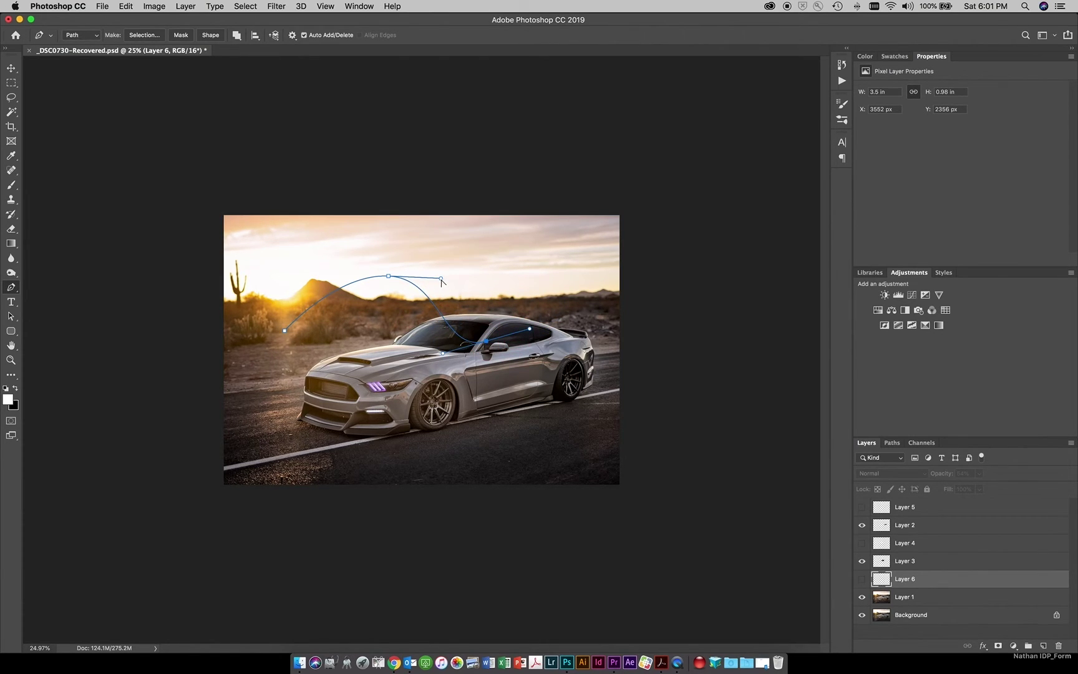
left_click_drag(441, 281, 472, 276)
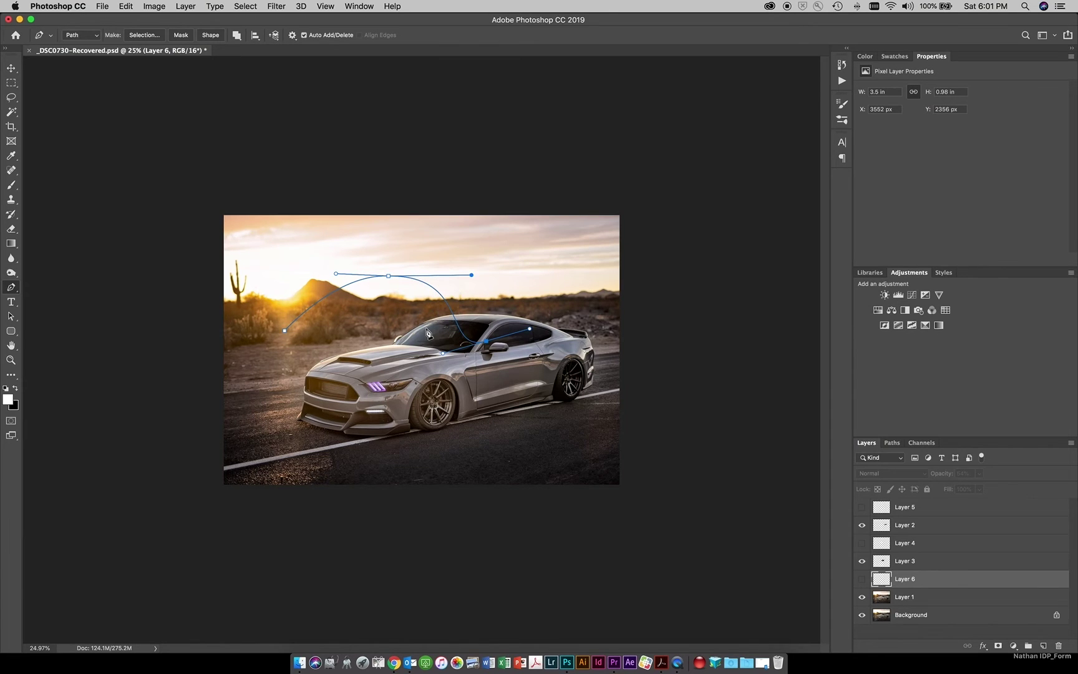
left_click_drag(388, 278, 335, 276)
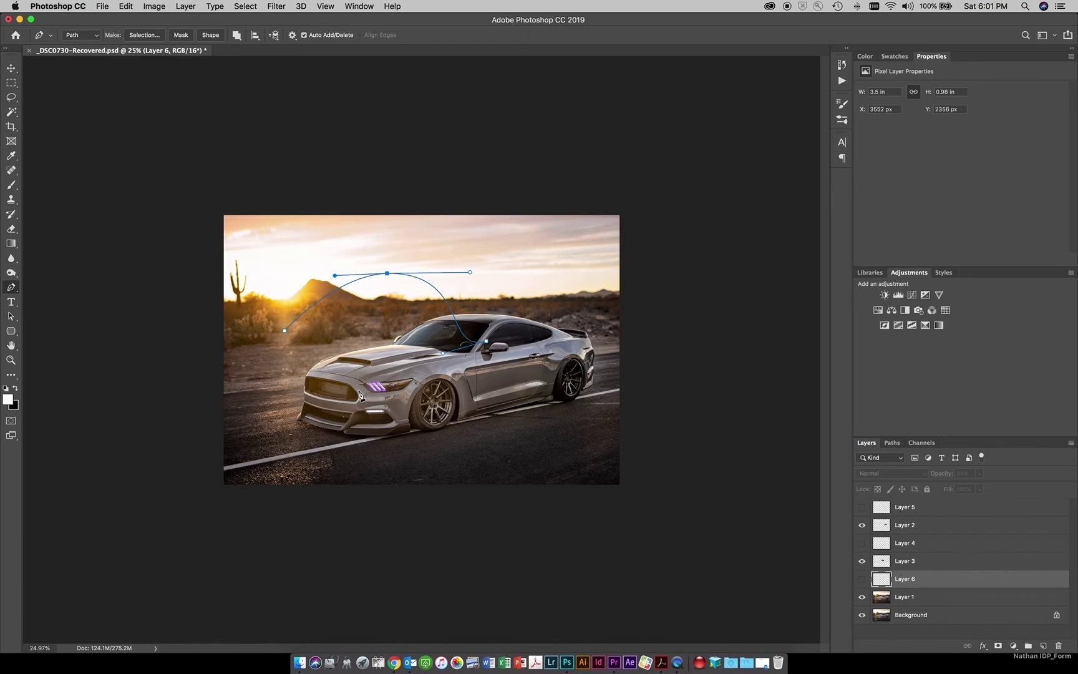